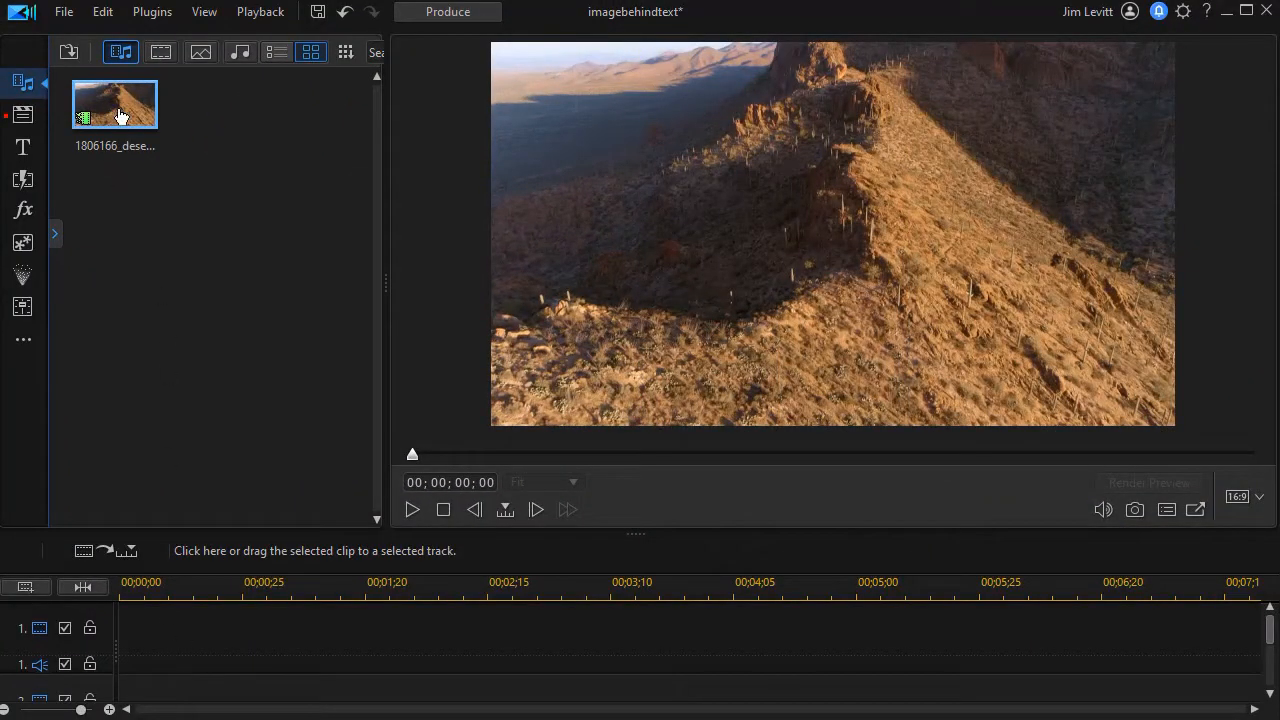
Place the desert range clip at the start of video track 1 and the custom "hiking for health" title on track 2.
left_click_drag(115, 112, 106, 638)
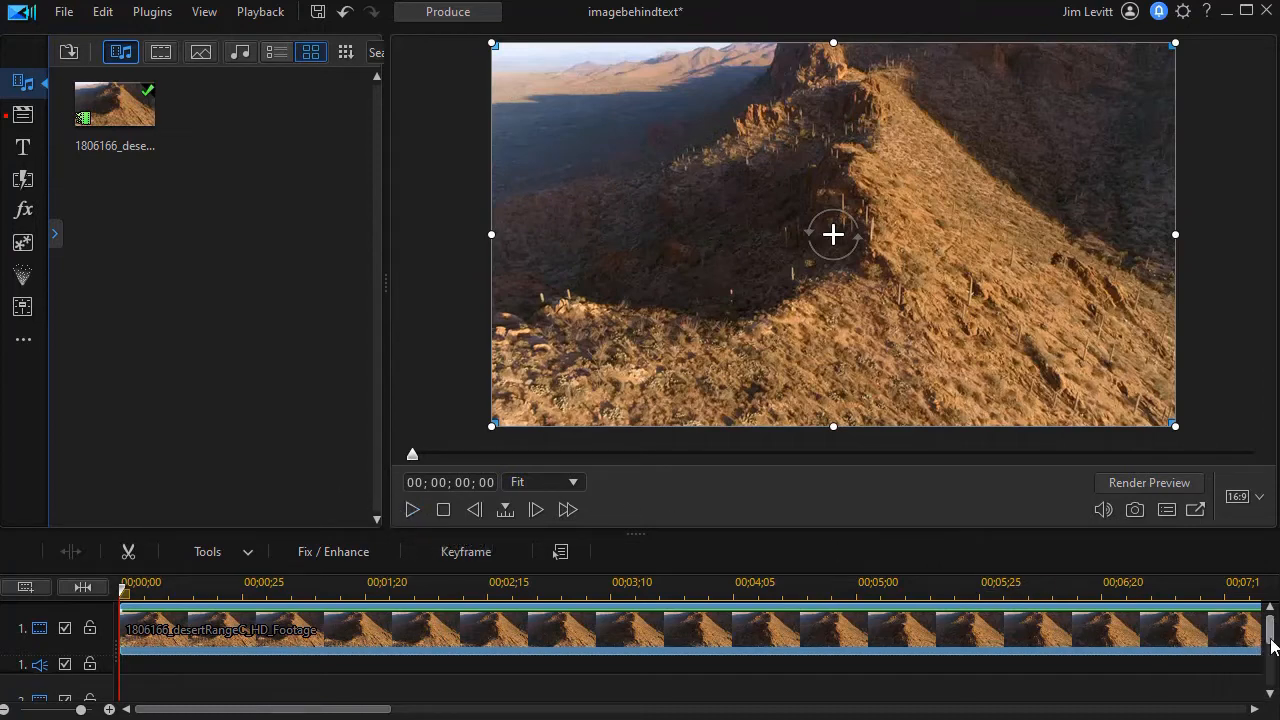
left_click_drag(1276, 644, 1273, 658)
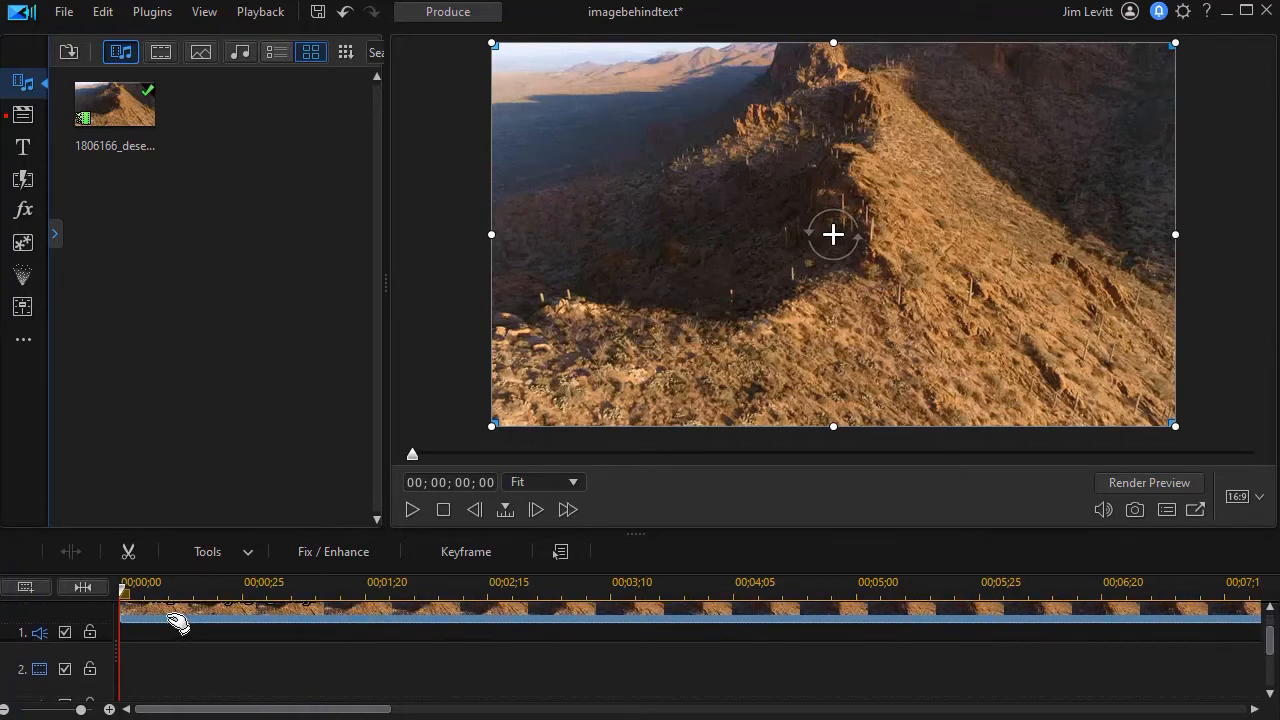
left_click(22, 147)
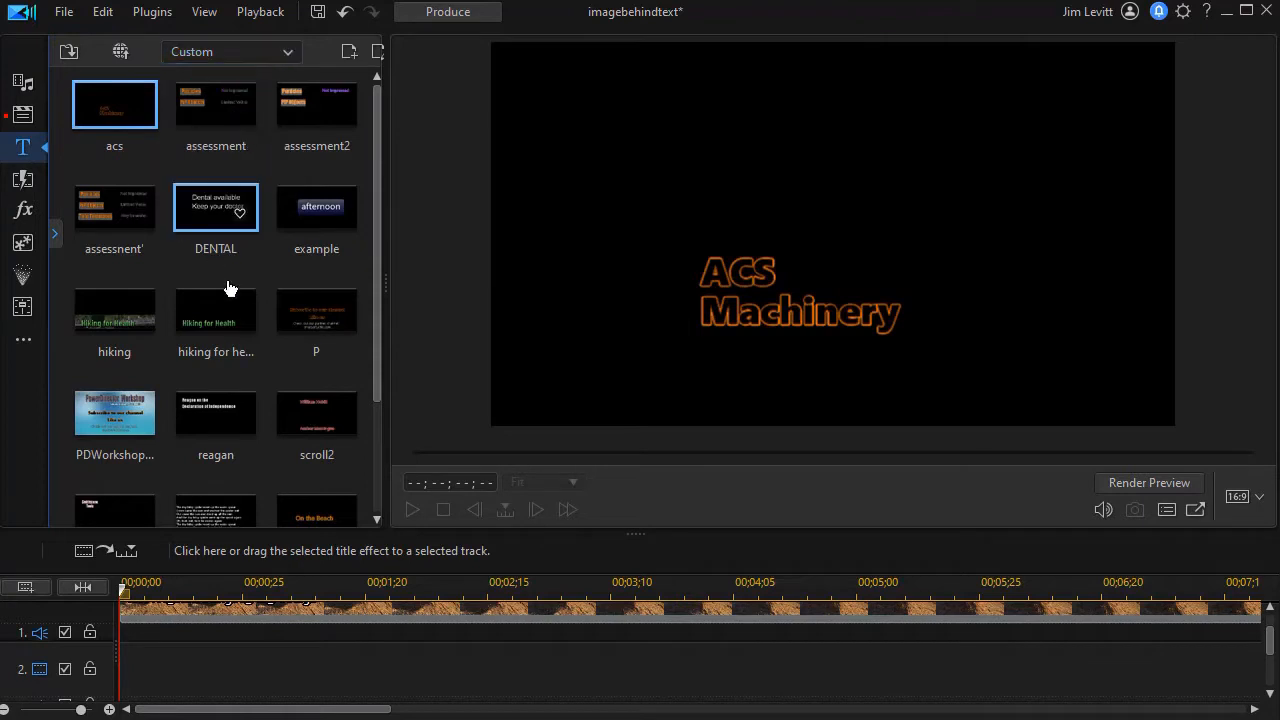
left_click(225, 320)
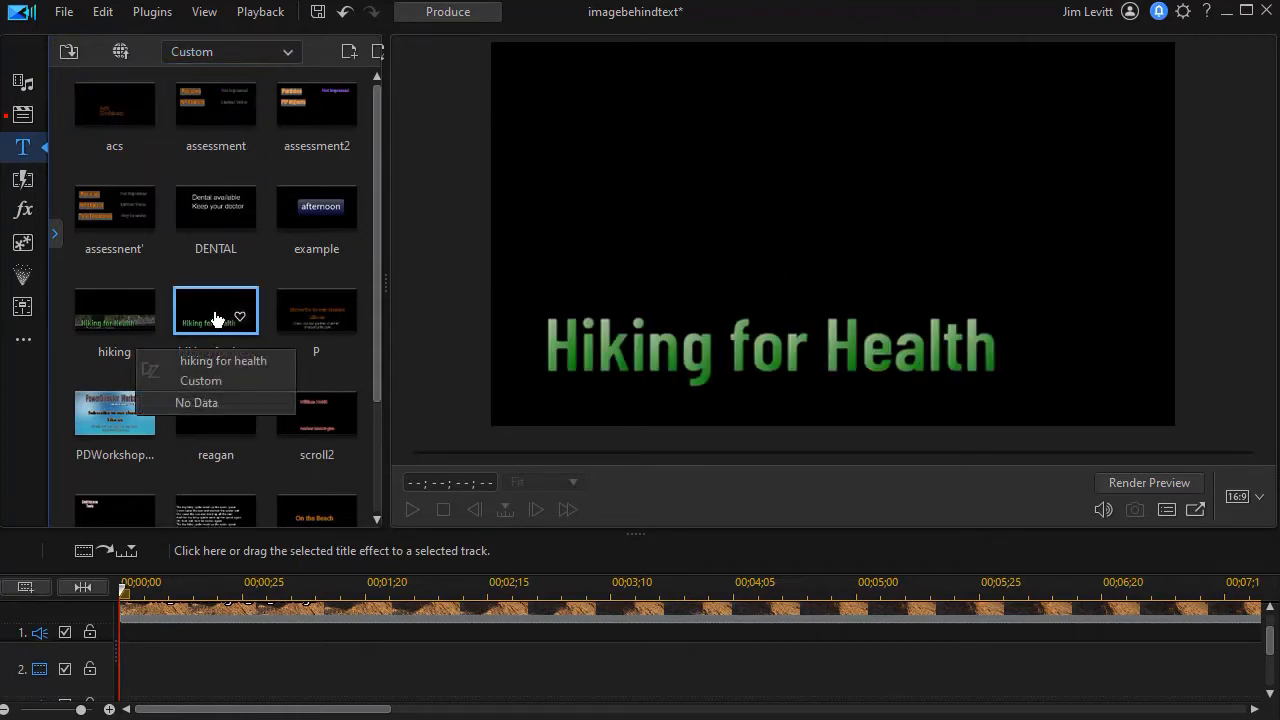
left_click_drag(222, 310, 115, 690)
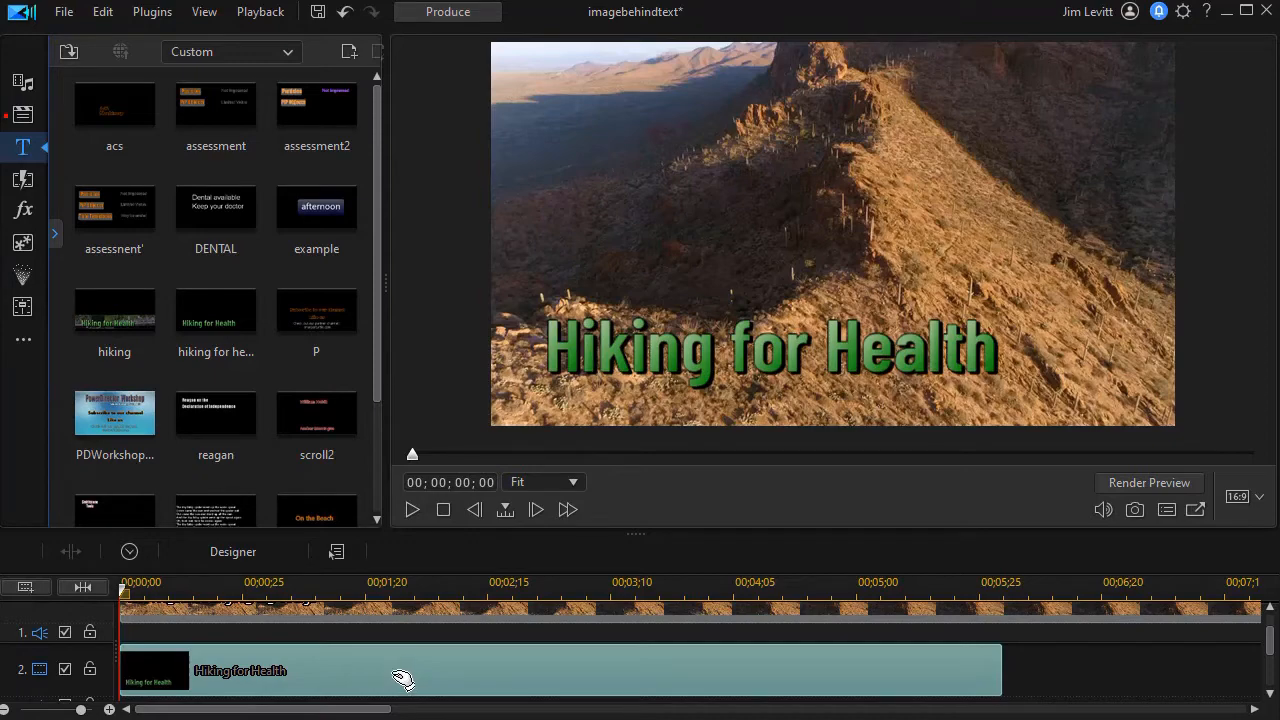
Open the Hiking for Health title for editing and enable its backdrop, filled with the image 1202909041.jpg.
double_click(401, 678)
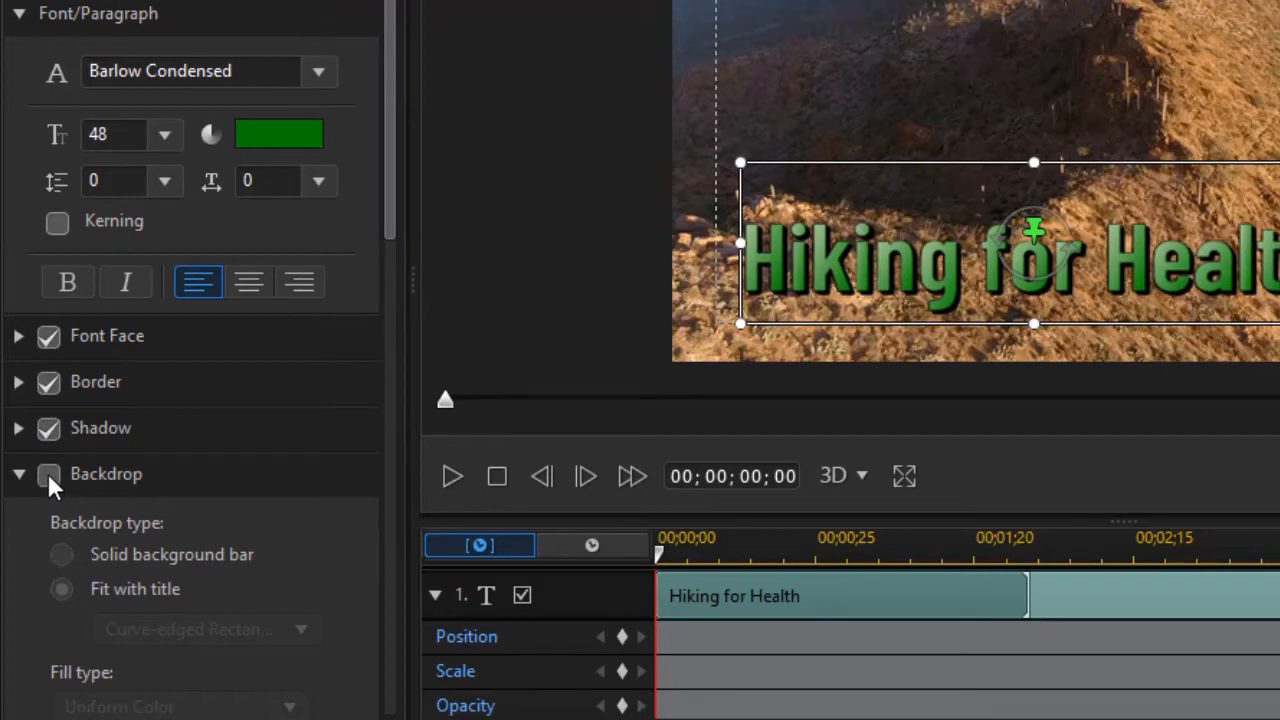
left_click_drag(388, 229, 380, 369)
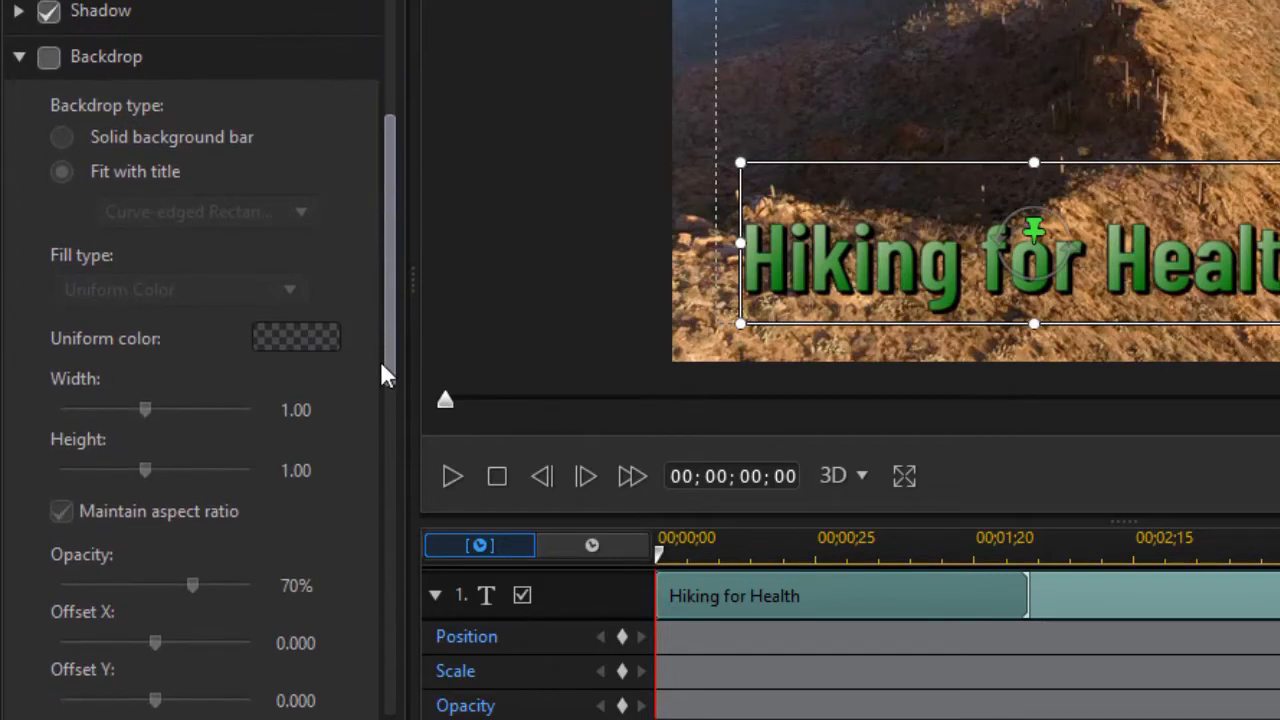
left_click(49, 57)
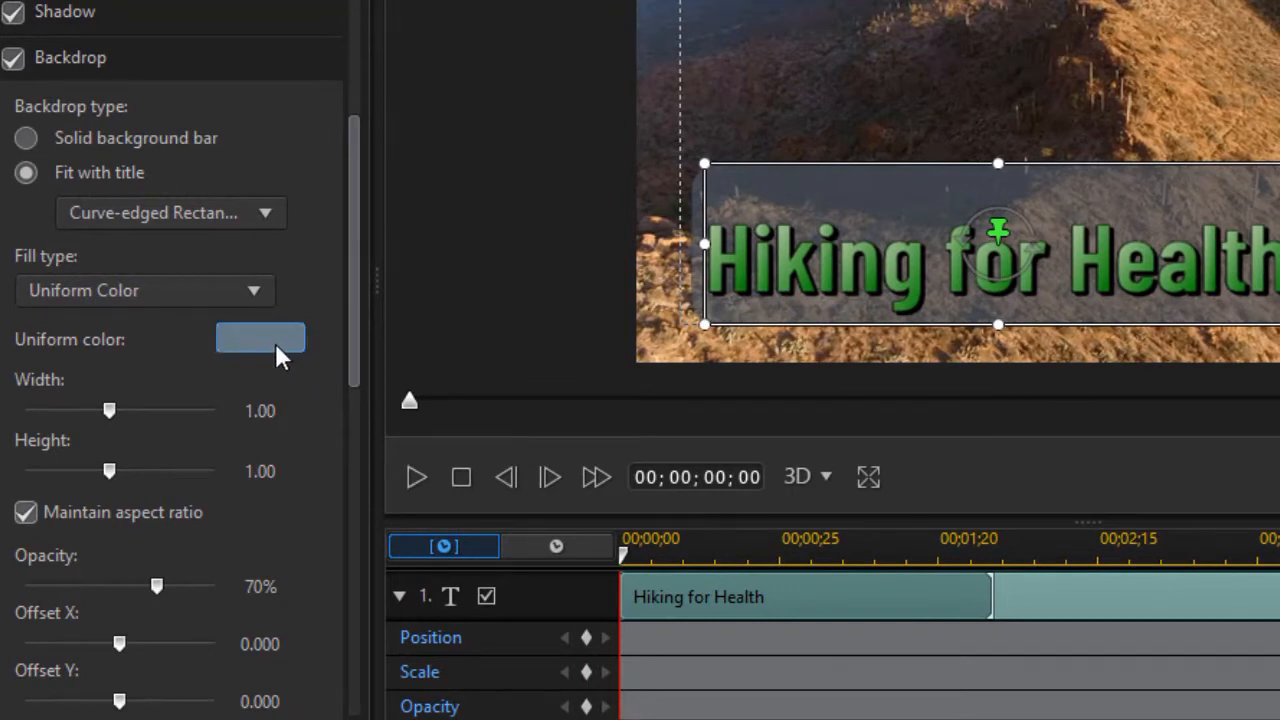
left_click(239, 302)
left_click(214, 398)
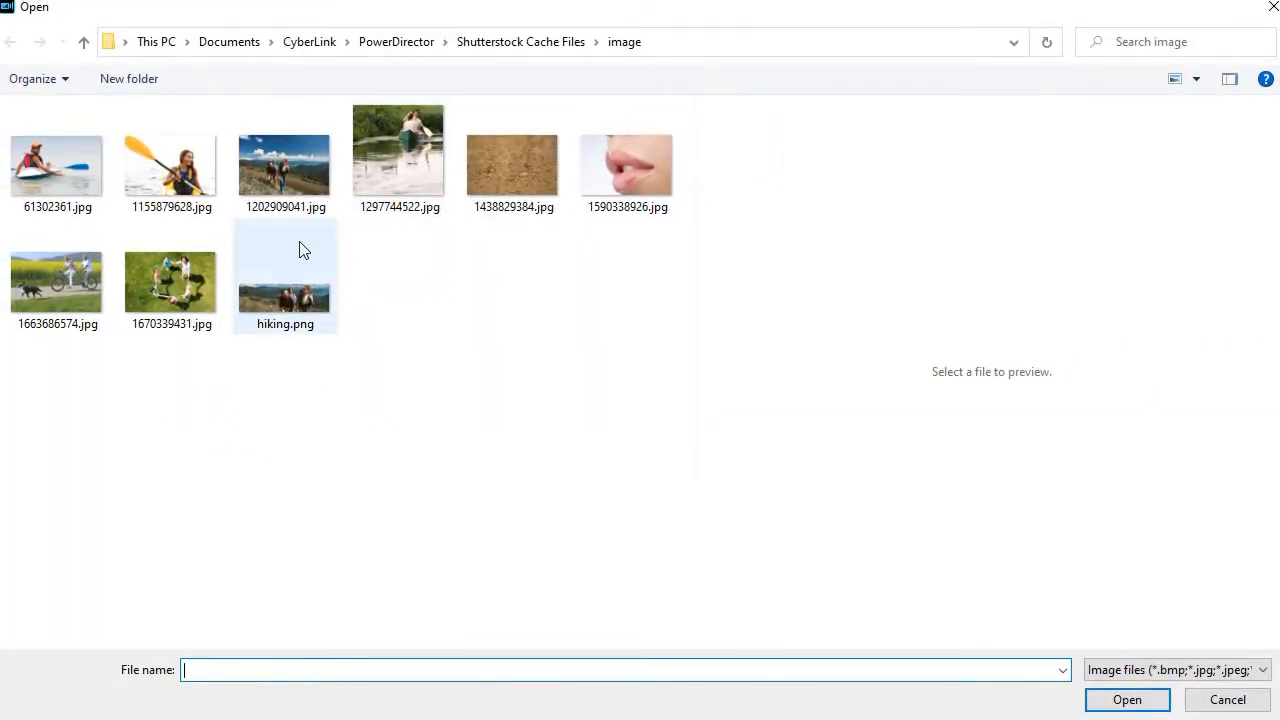
left_click(287, 174)
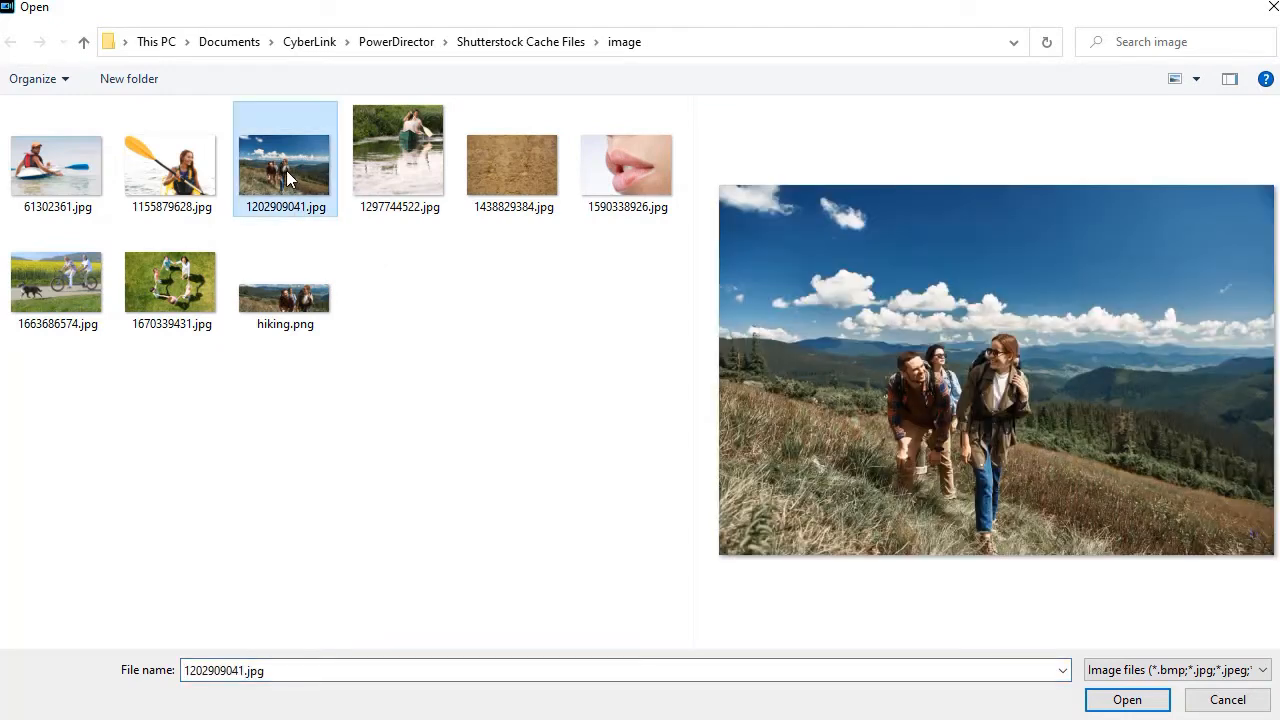
left_click(1126, 700)
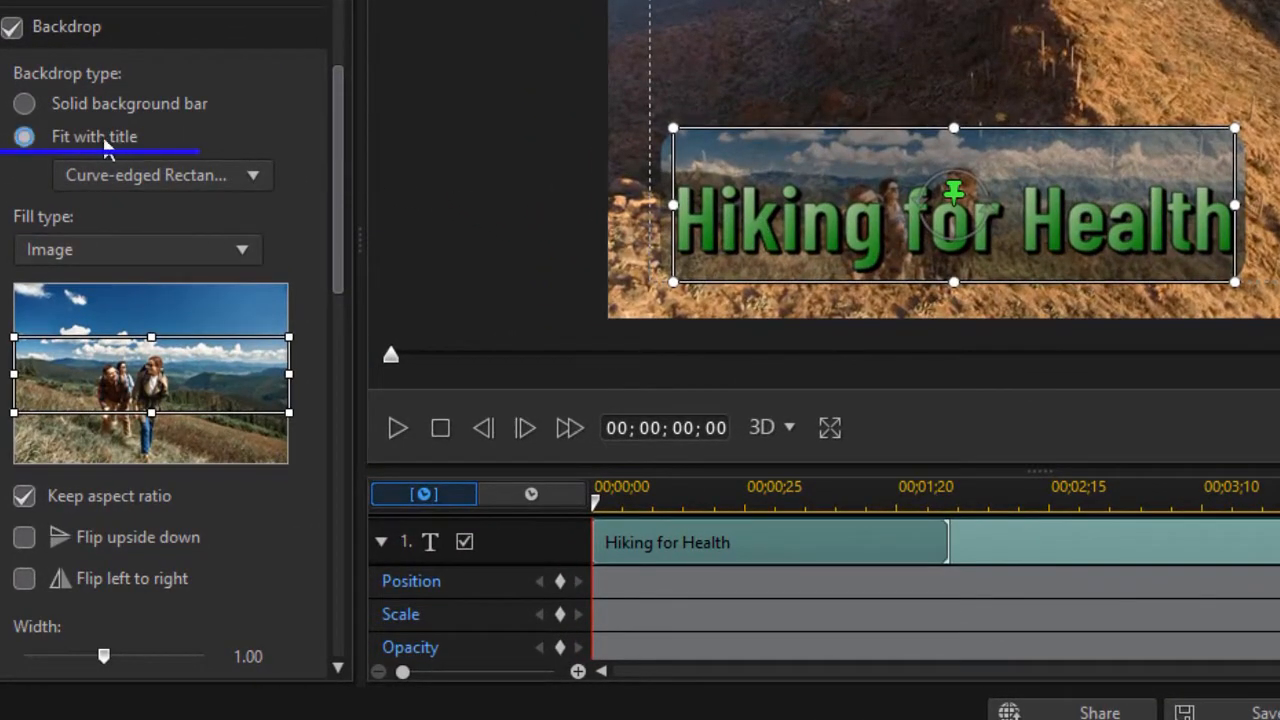
Try the Rectangle shape for the fitted backdrop and return it to Curve-edged Rectangle.
left_click(245, 180)
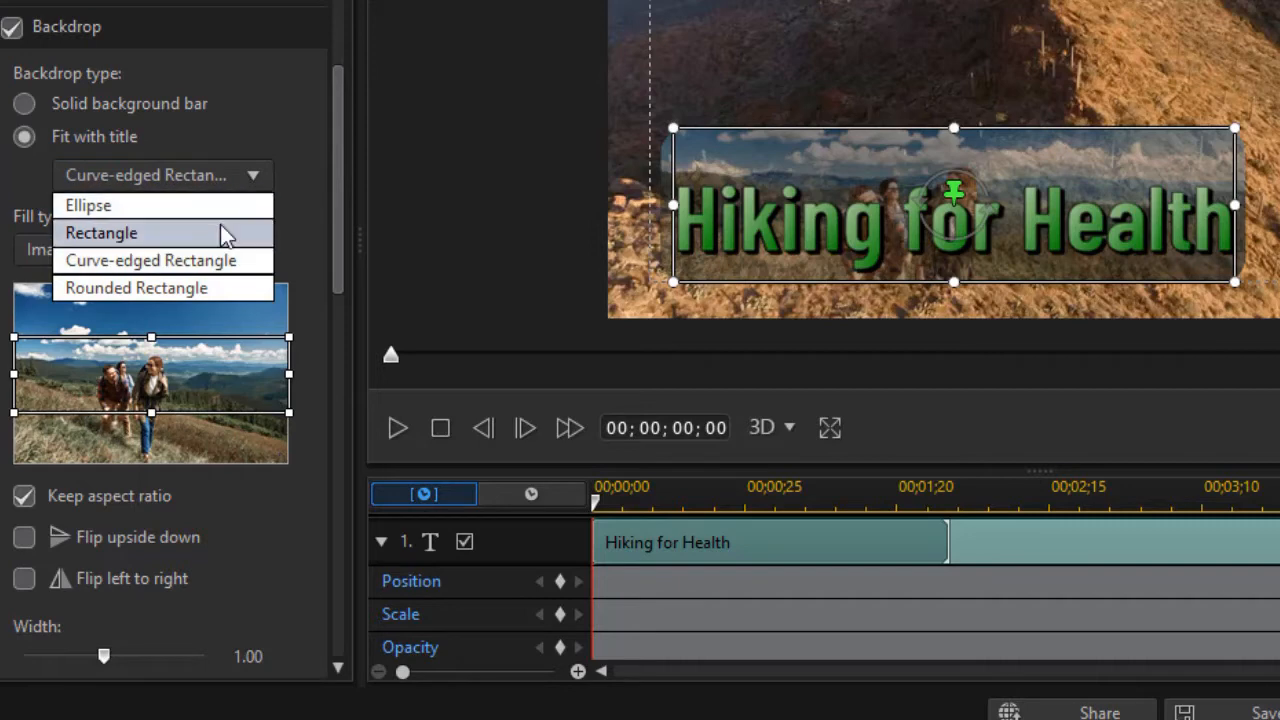
left_click(221, 227)
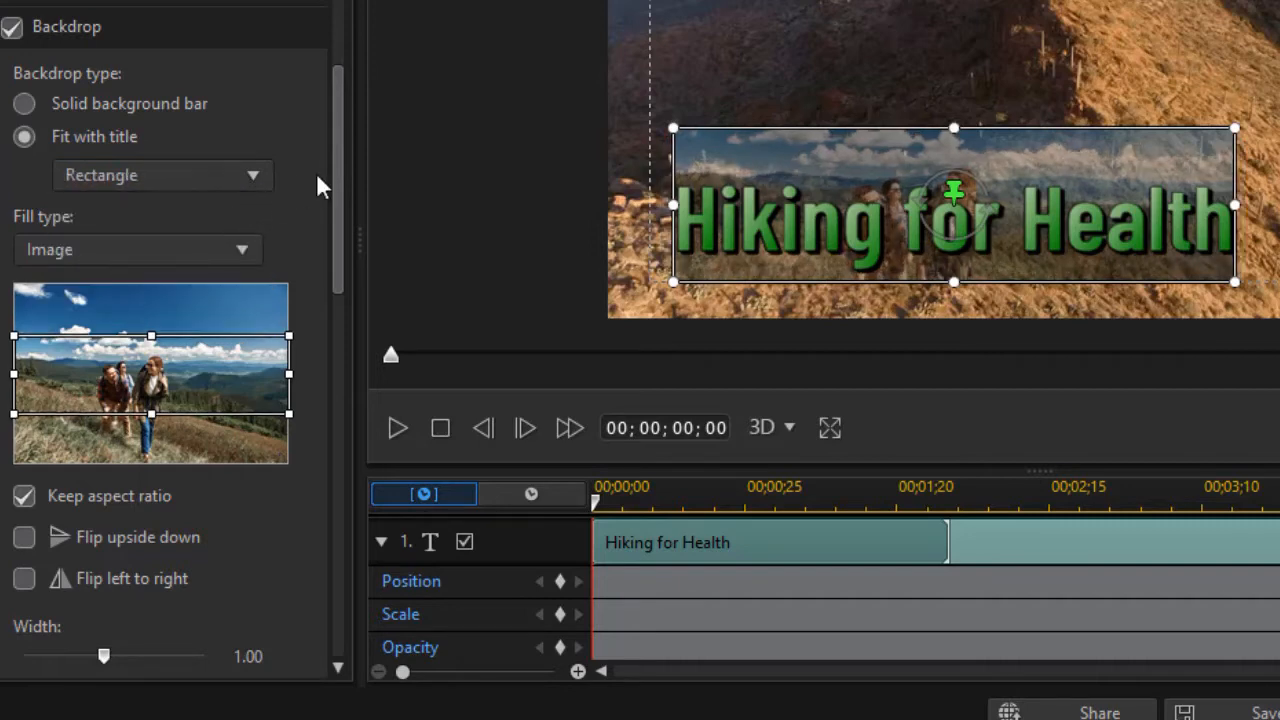
left_click(264, 174)
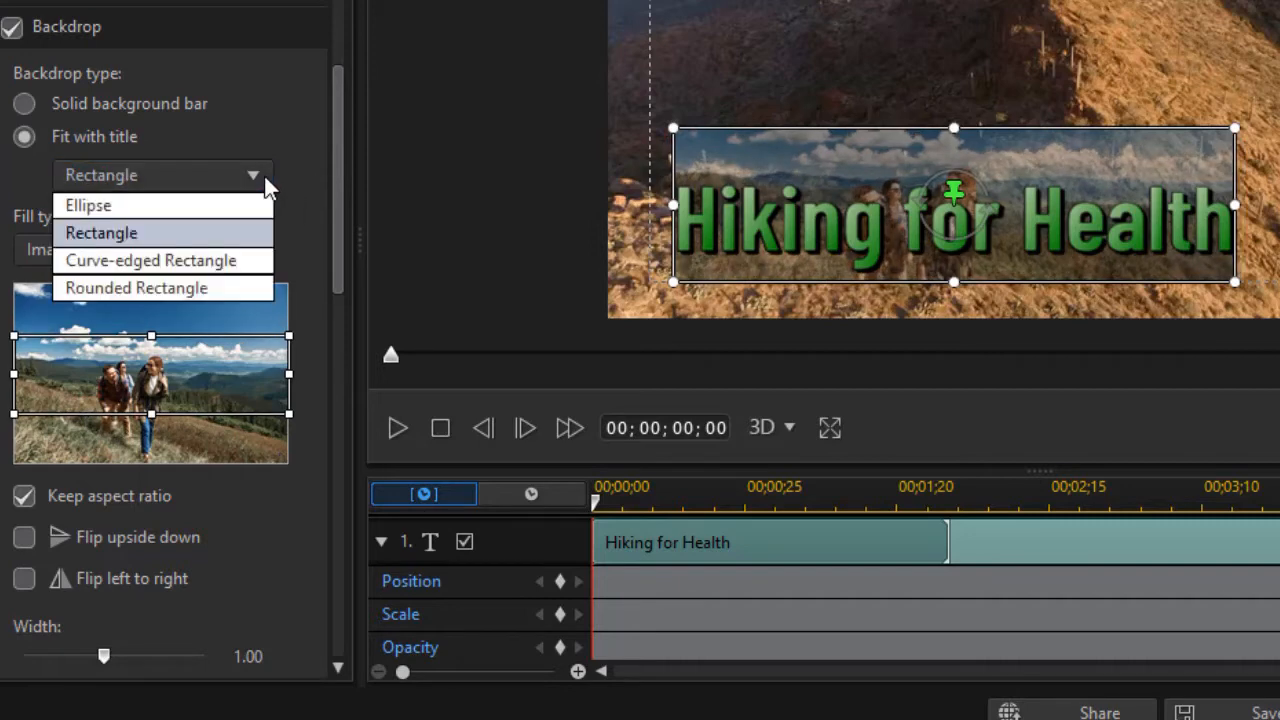
left_click(234, 262)
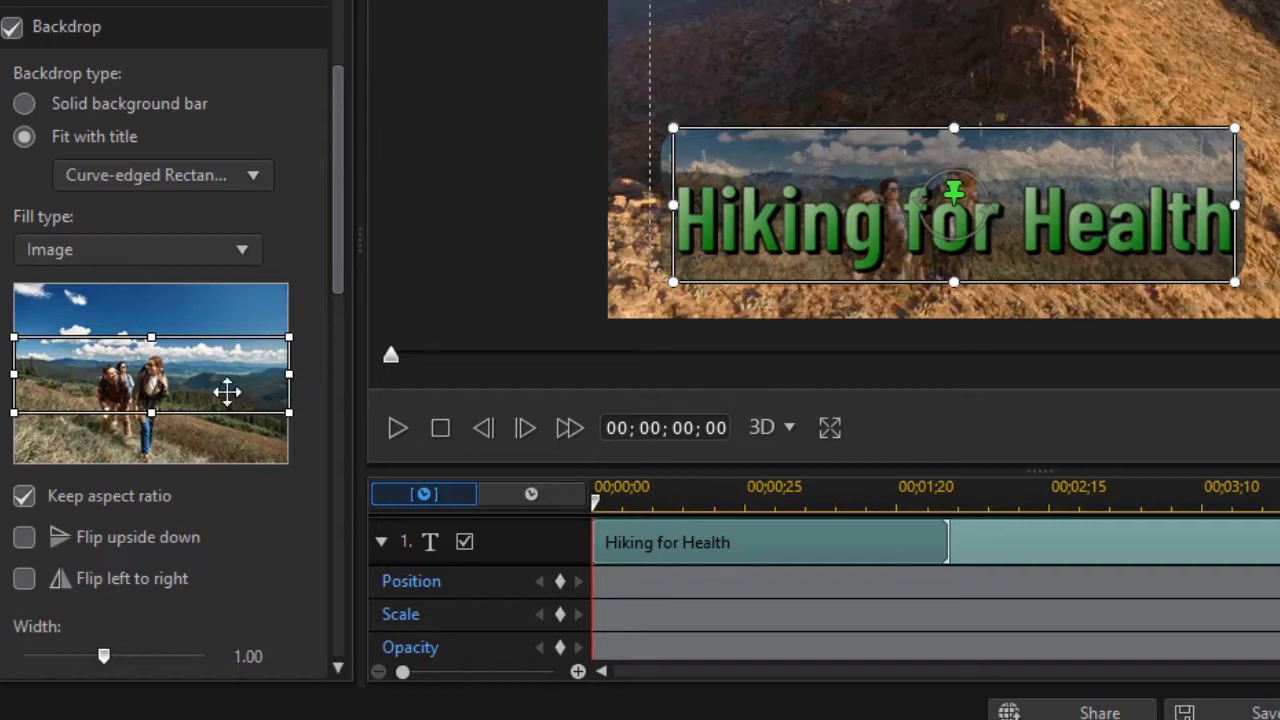
Shrink the crop frame on the backdrop image and position it around the hikers.
mouse_move(202, 381)
left_mouse_down()
mouse_move(202, 341)
mouse_move(200, 420)
mouse_move(187, 399)
left_mouse_up()
left_click_drag(288, 428, 205, 398)
left_click_drag(75, 378, 128, 374)
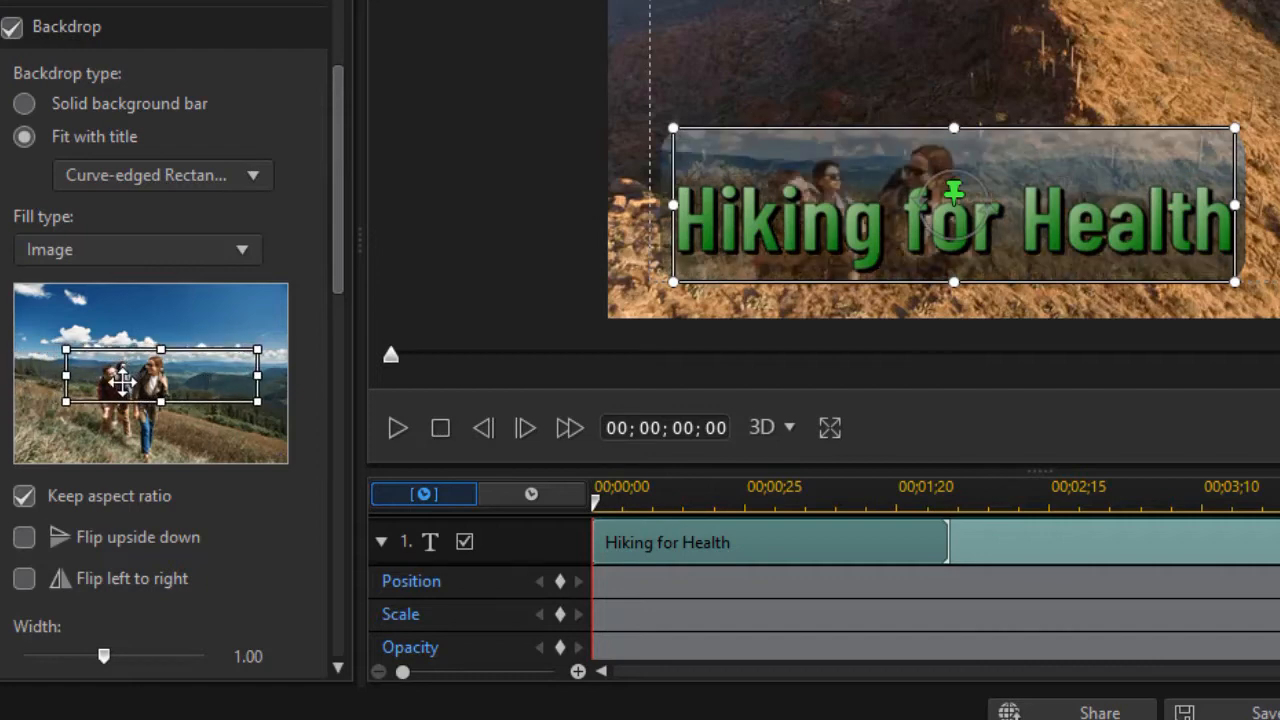
Flip the backdrop image left to right and slightly enlarge and reposition its crop frame around the hikers.
left_click(22, 580)
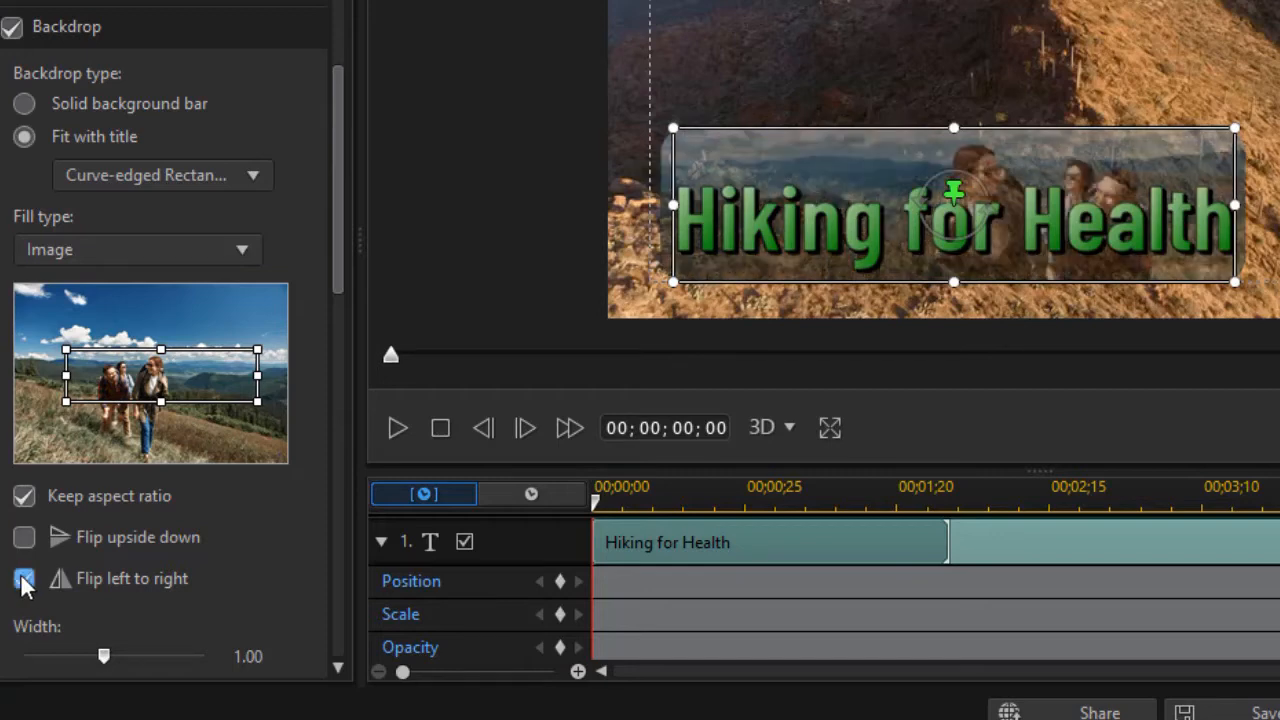
left_click_drag(180, 374, 205, 393)
left_click_drag(82, 351, 62, 342)
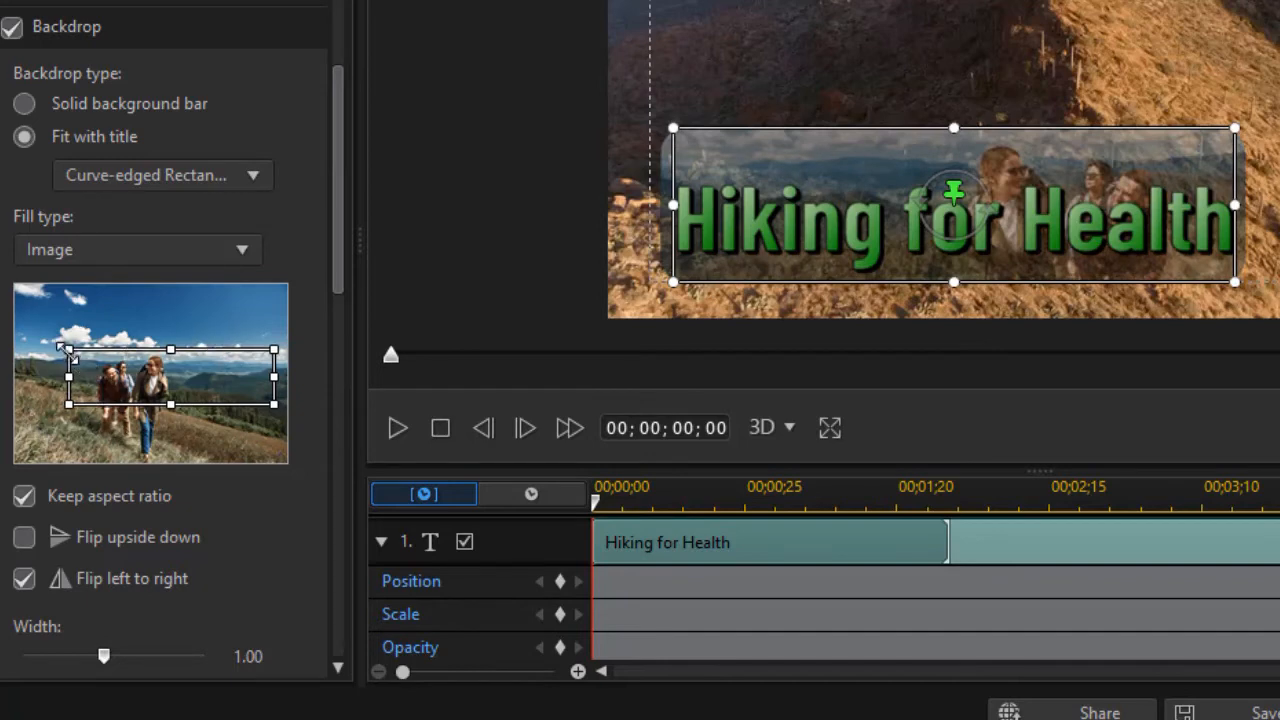
left_click_drag(66, 349, 52, 333)
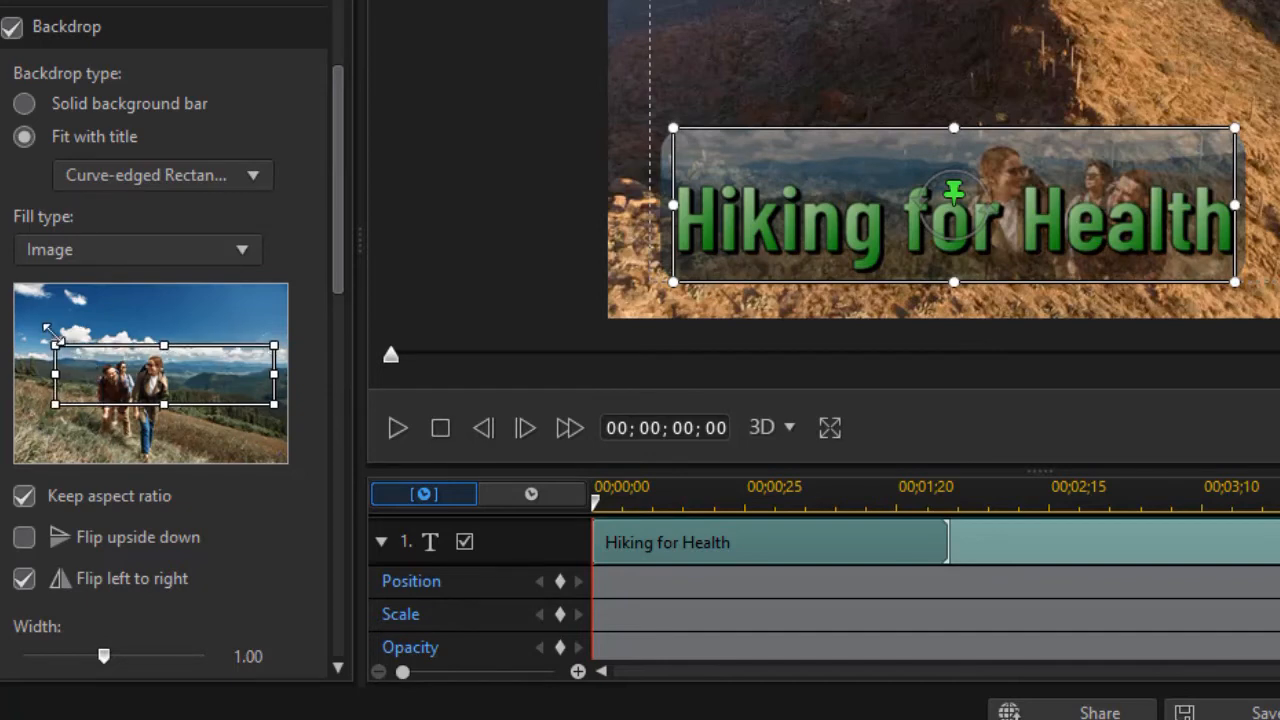
left_click_drag(207, 369, 209, 377)
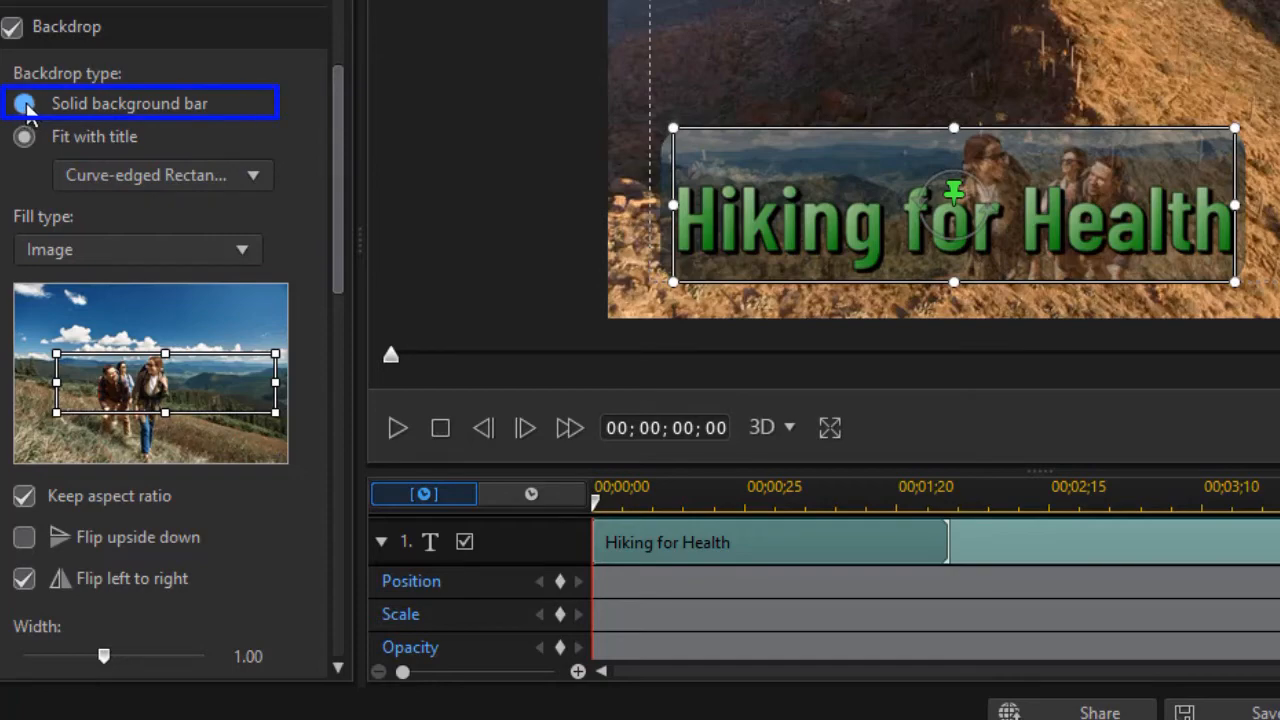
Change the backdrop type to Solid background bar and raise the image's crop frame to include the hikers' heads.
left_click(29, 108)
left_click(27, 105)
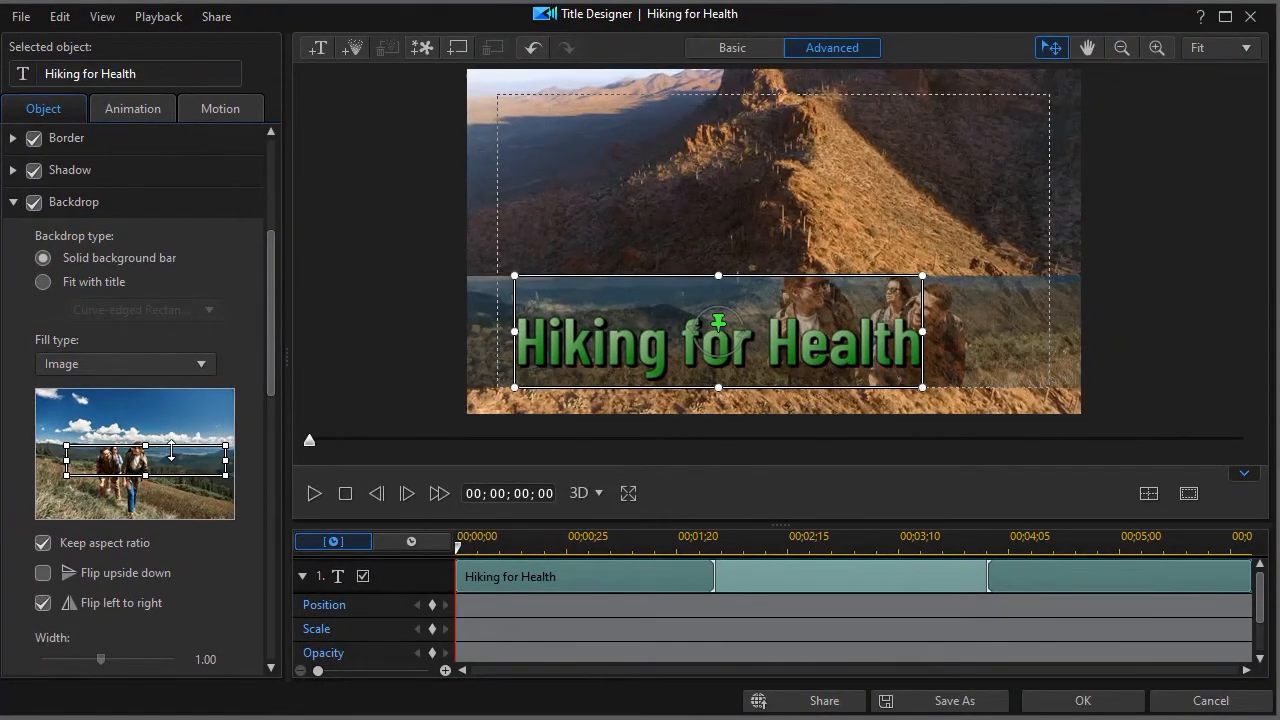
left_click_drag(174, 455, 176, 445)
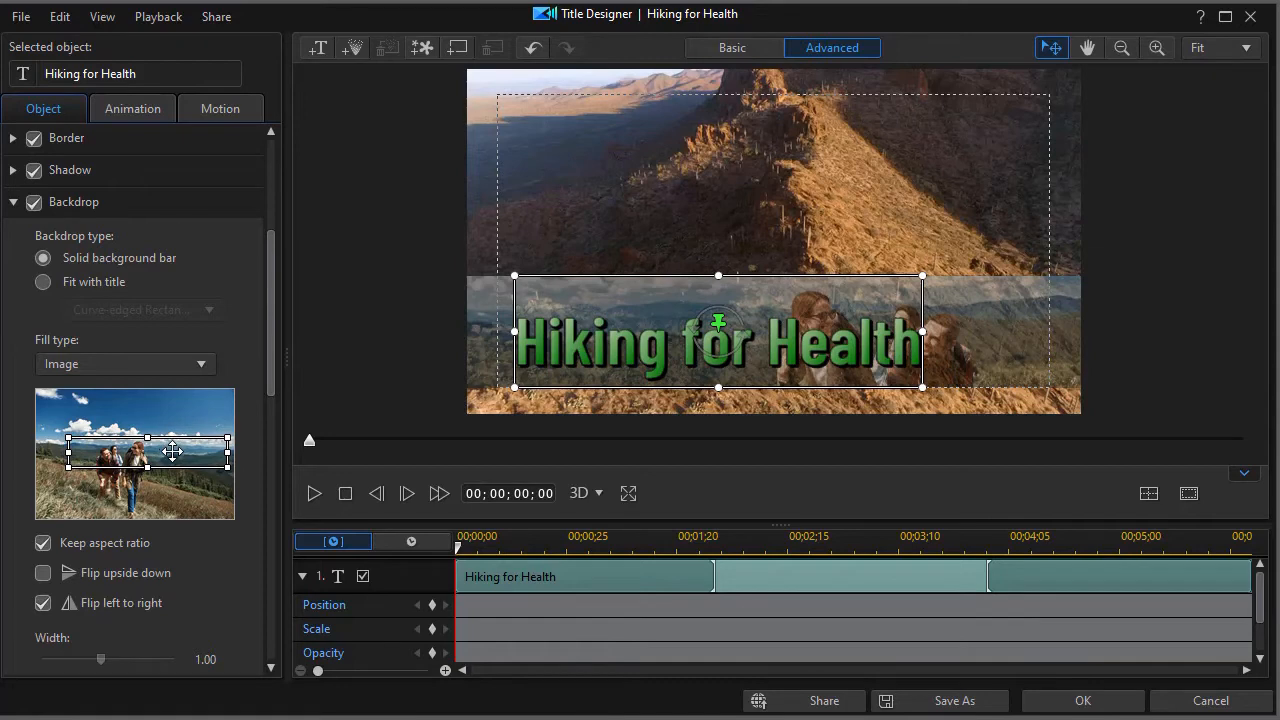
Turn off the left-to-right flip and shift the crop frame so the hikers sit right of its centre.
left_click(42, 604)
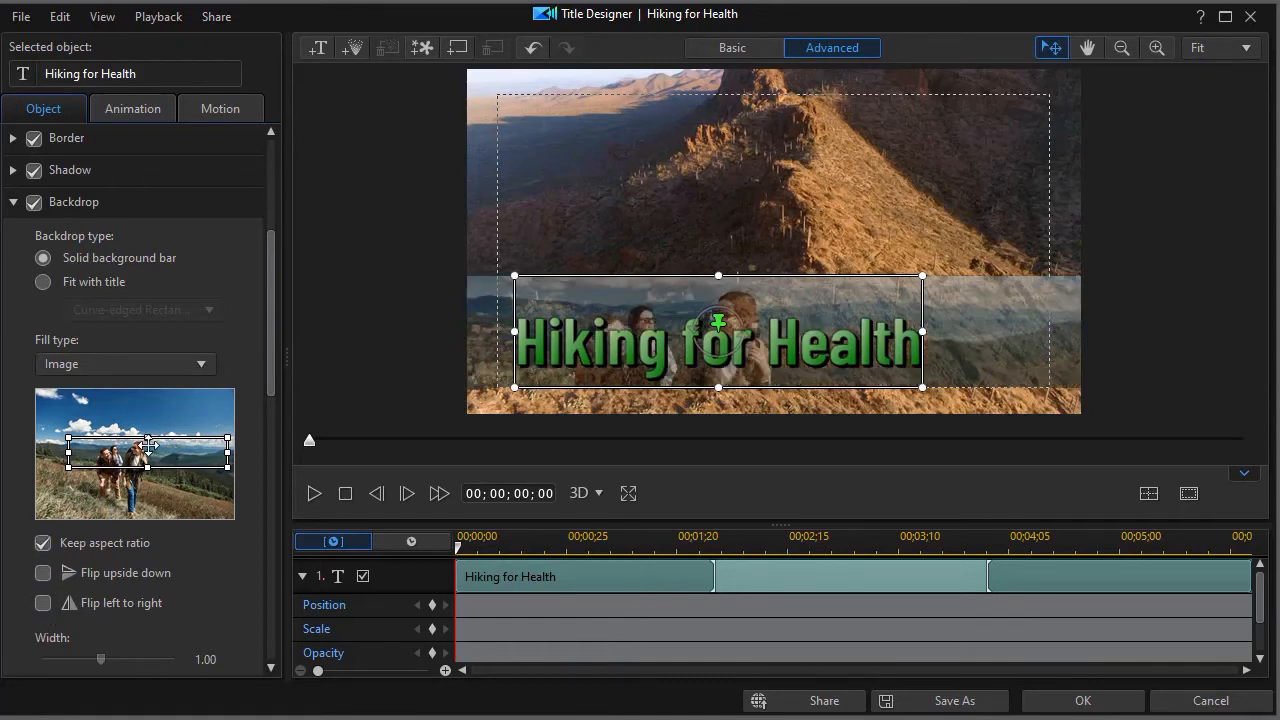
left_click_drag(145, 450, 111, 461)
Set the backdrop's height to 0.96 and its opacity to 85%.
scroll(103, 468, "down", 3)
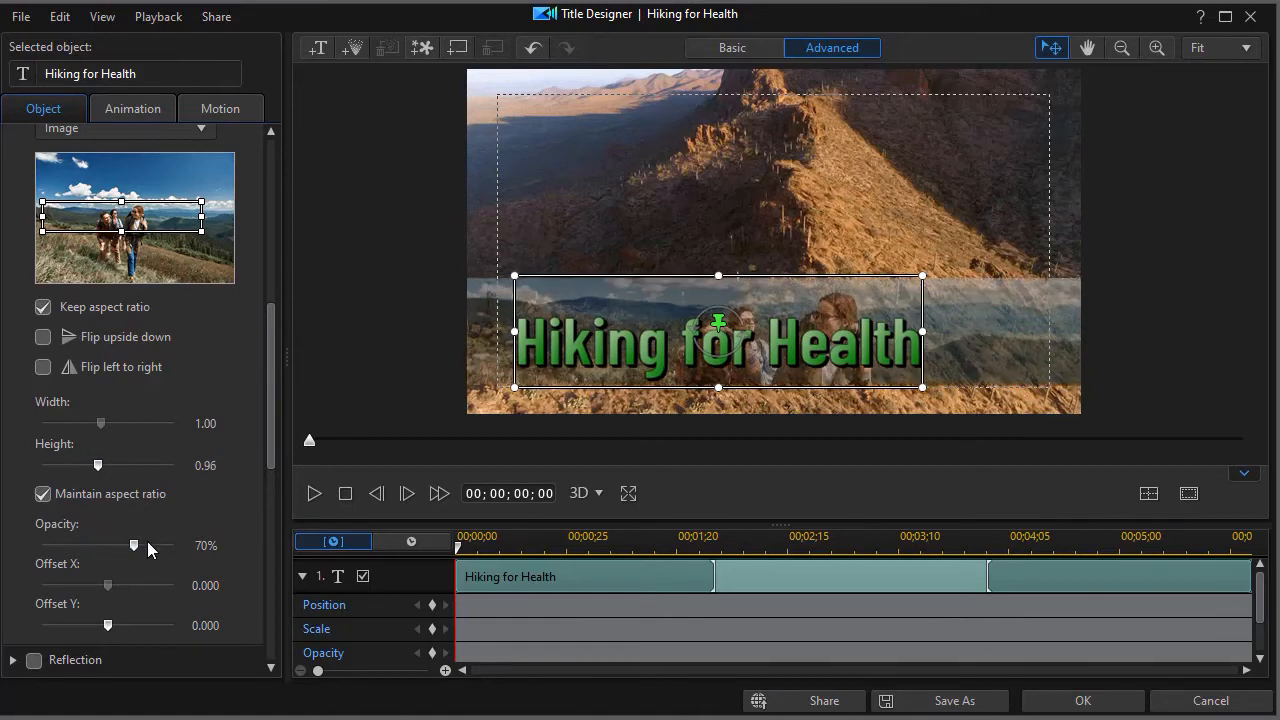
left_click_drag(148, 545, 154, 545)
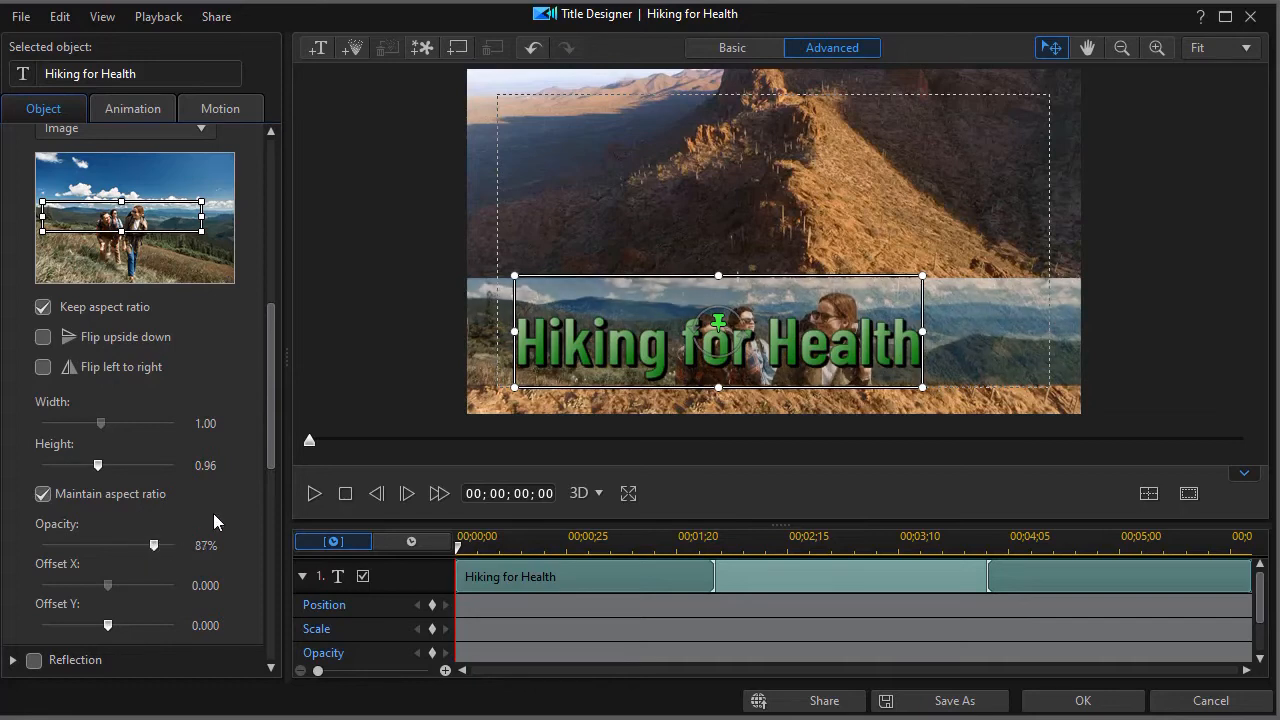
scroll(260, 475, "down", 3)
scroll(256, 459, "up", 2)
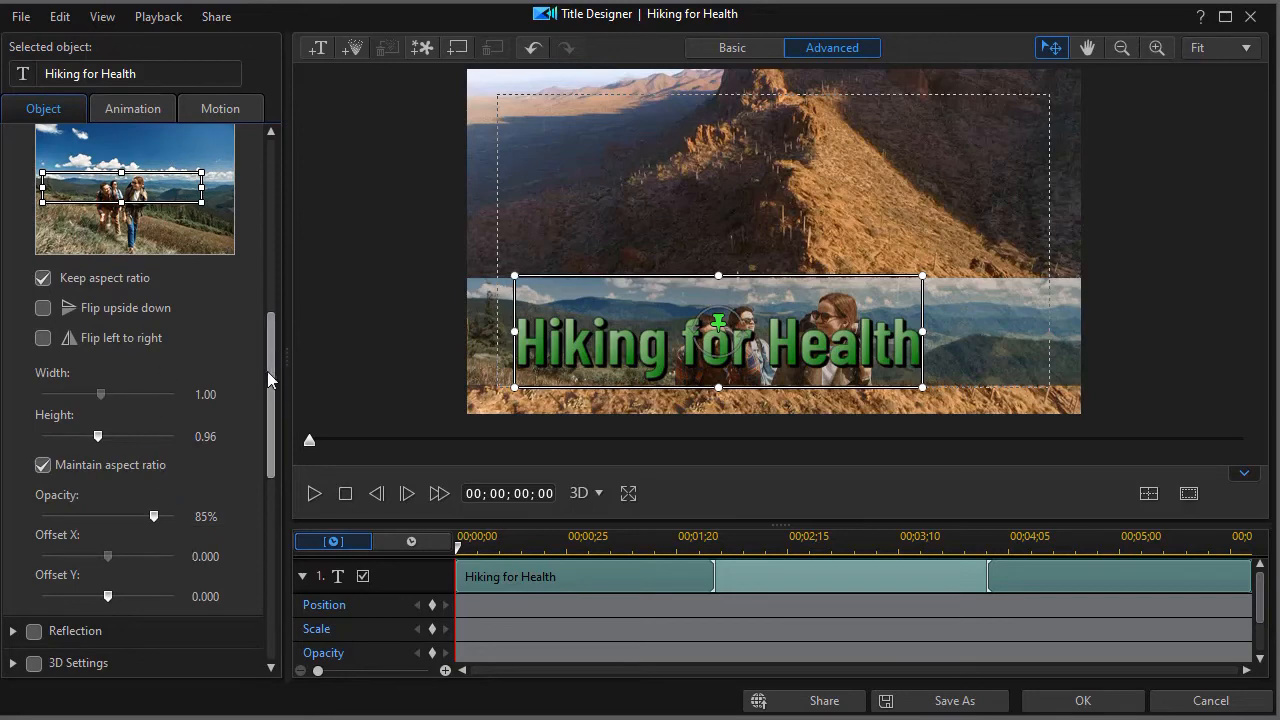
Set the backdrop type to Fit with title and apply the title changes.
scroll(264, 359, "up", 3)
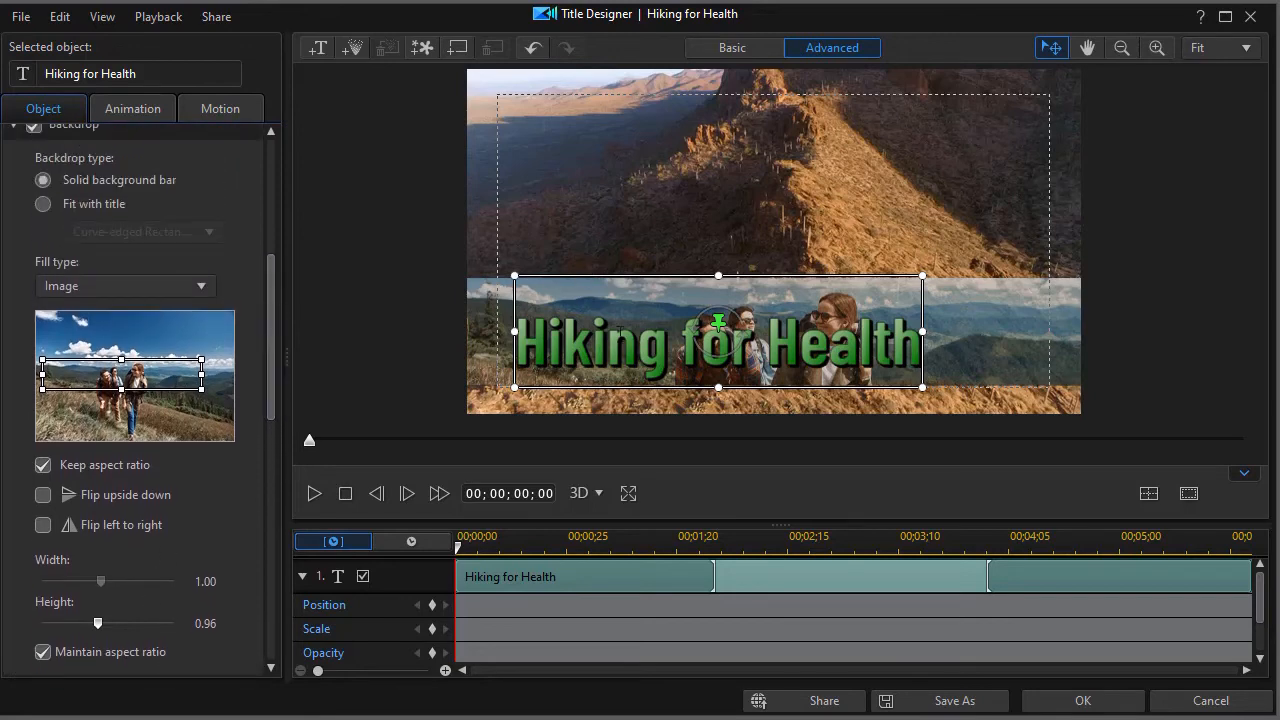
left_click(44, 206)
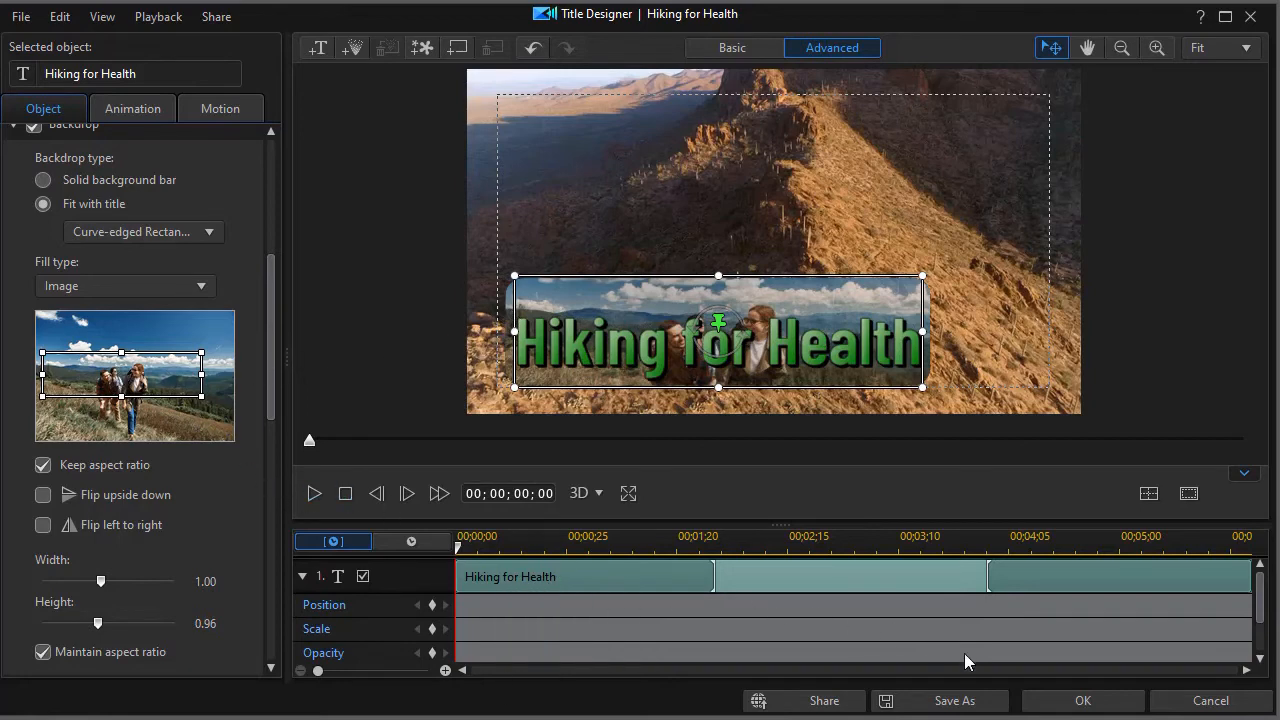
left_click(1078, 703)
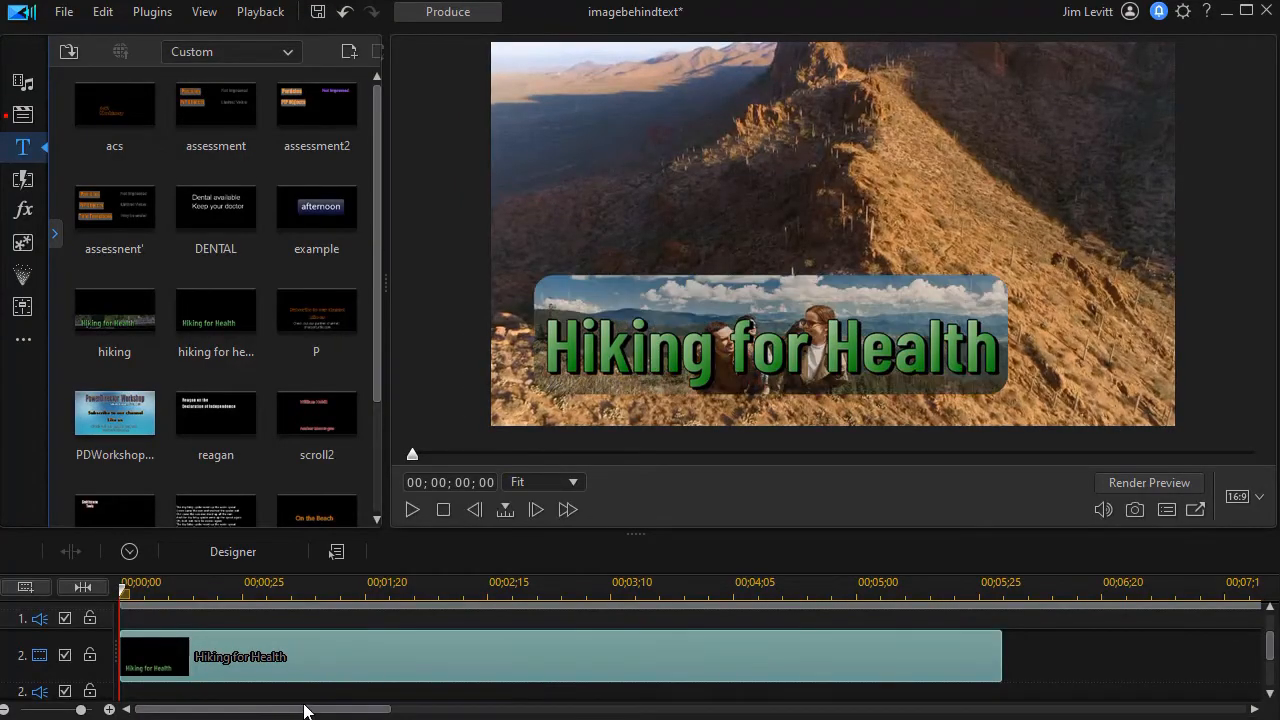
Add another "hiking for health" title on track 2 after the first one, starting at 00;00;06;09, and open it for editing.
left_click_drag(305, 710, 466, 711)
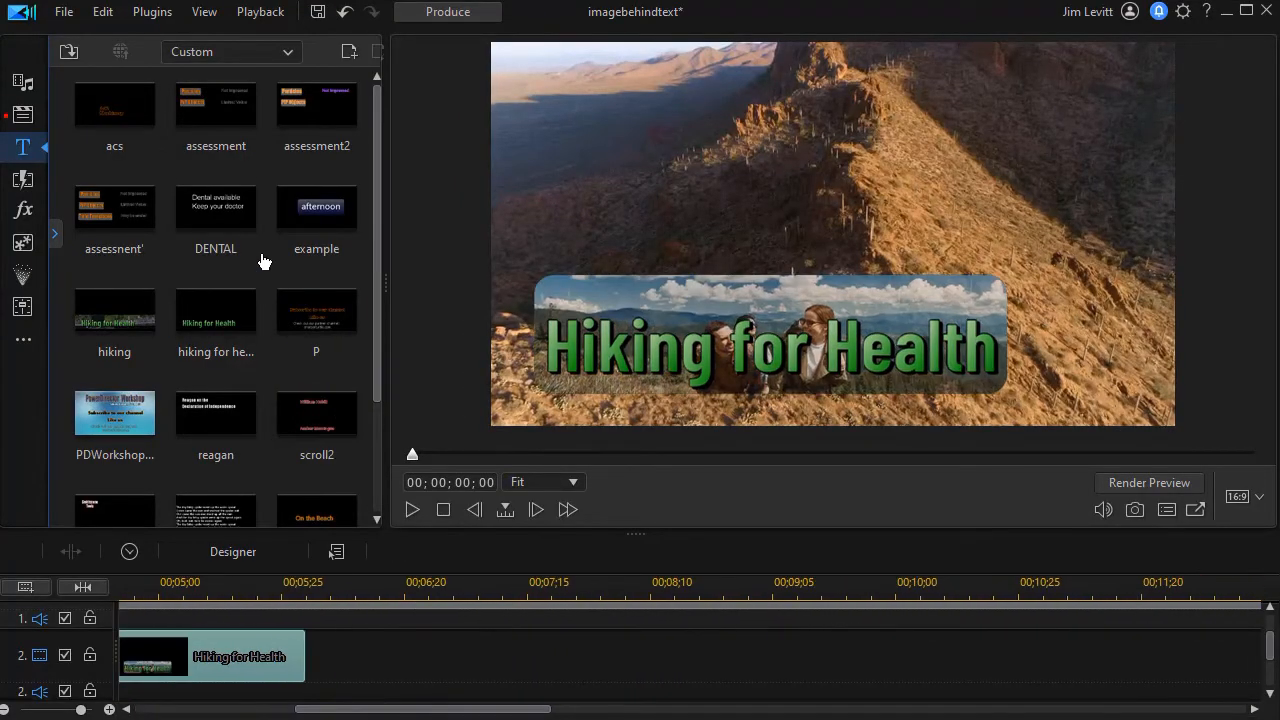
mouse_move(214, 305)
left_mouse_down()
mouse_move(340, 522)
mouse_move(369, 663)
mouse_move(352, 665)
left_mouse_up()
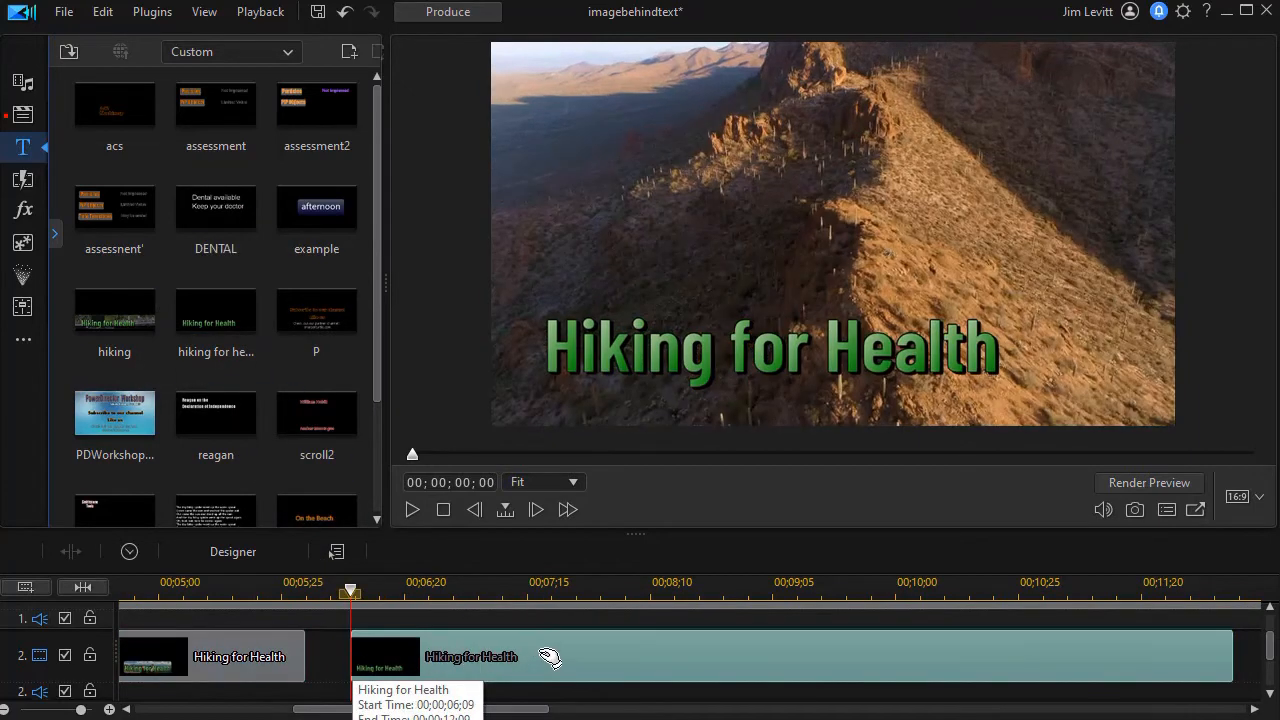
double_click(532, 659)
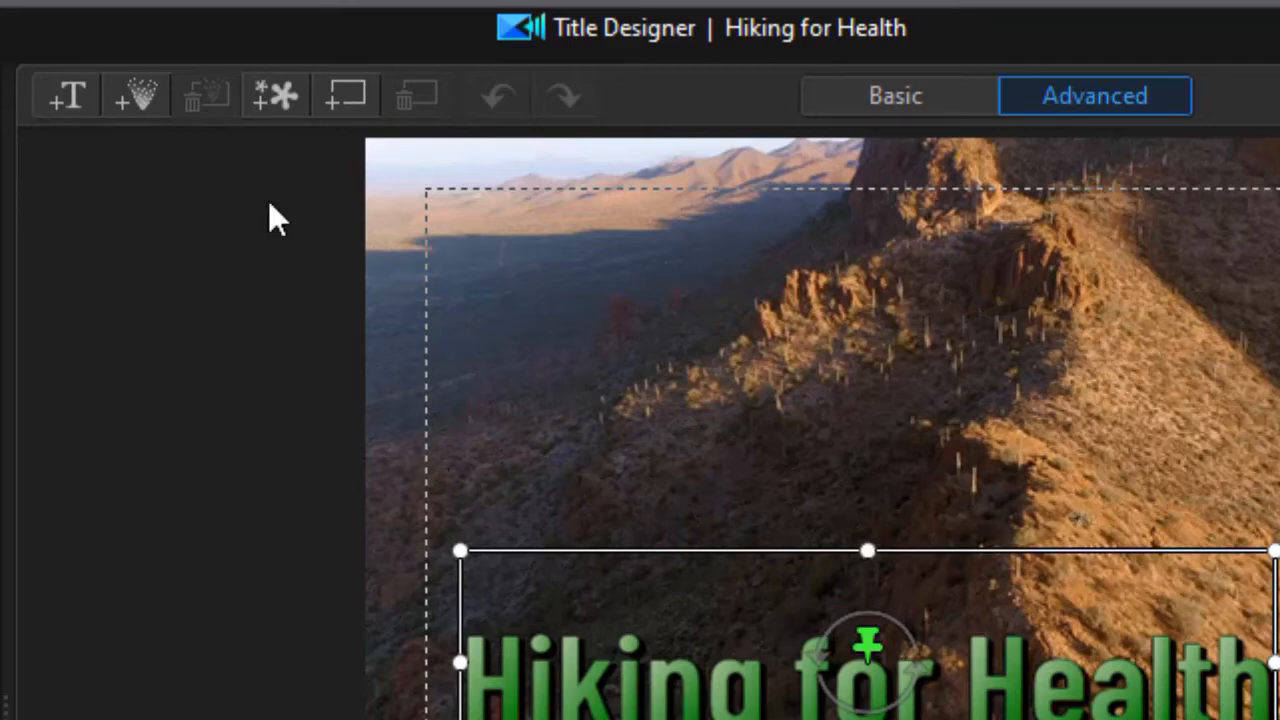
Insert hiking.png into the title and enlarge it to cover the full title area behind the text.
left_click(285, 104)
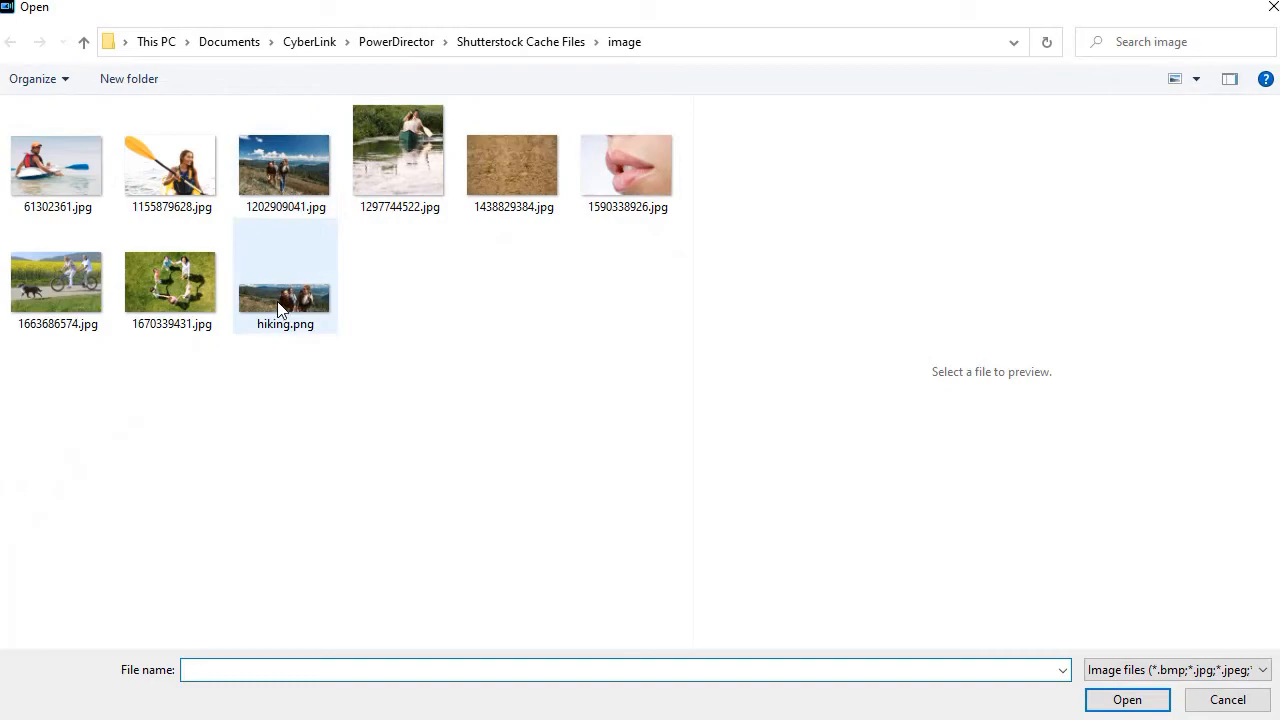
double_click(278, 308)
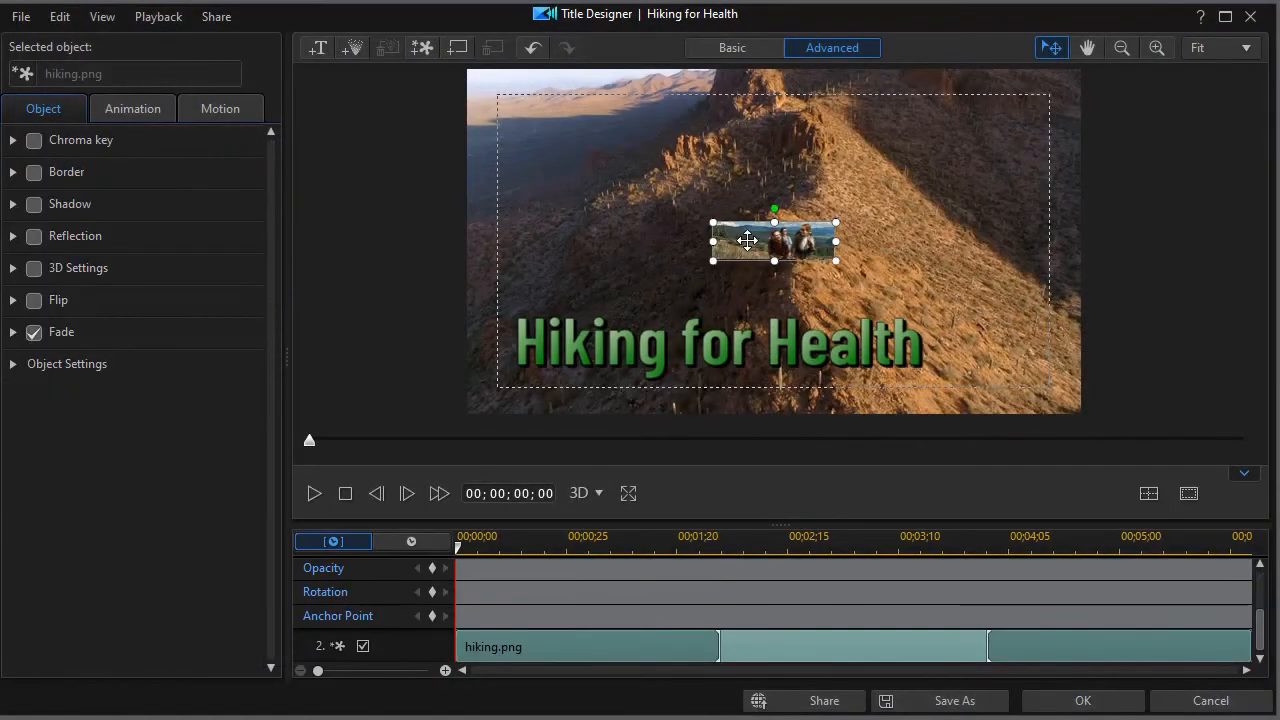
left_click_drag(752, 230, 546, 273)
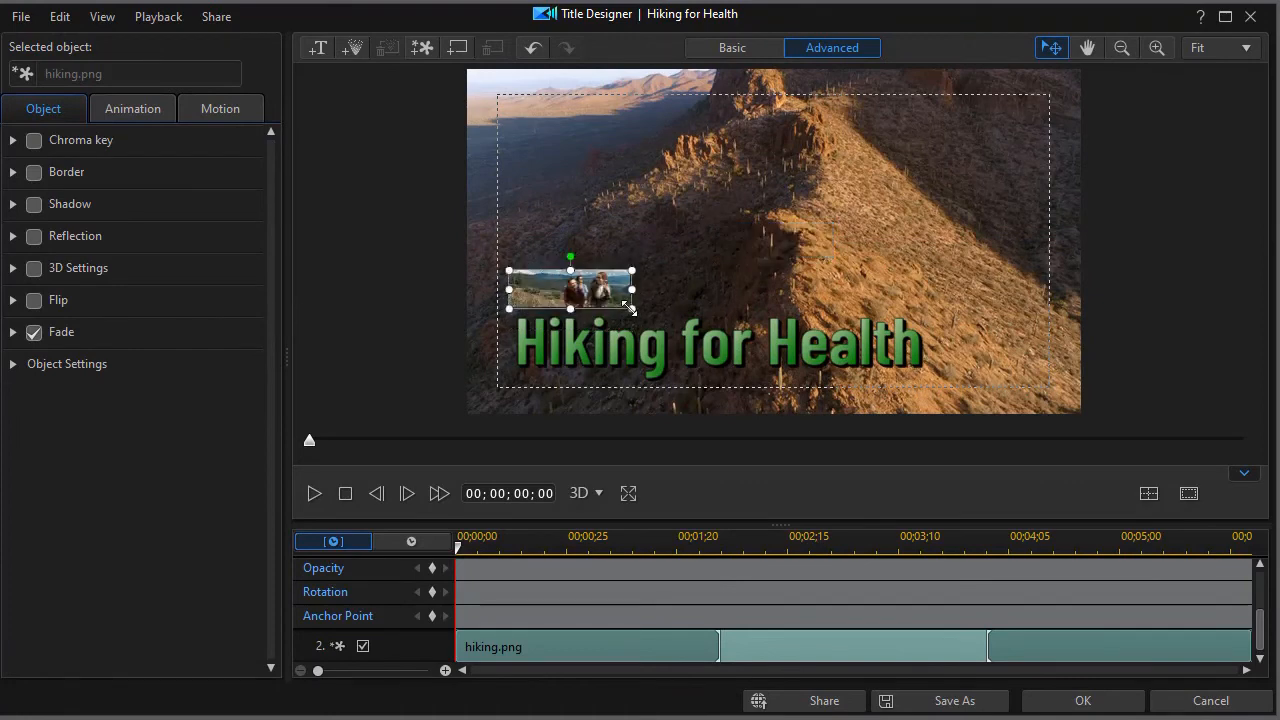
left_click_drag(630, 308, 878, 449)
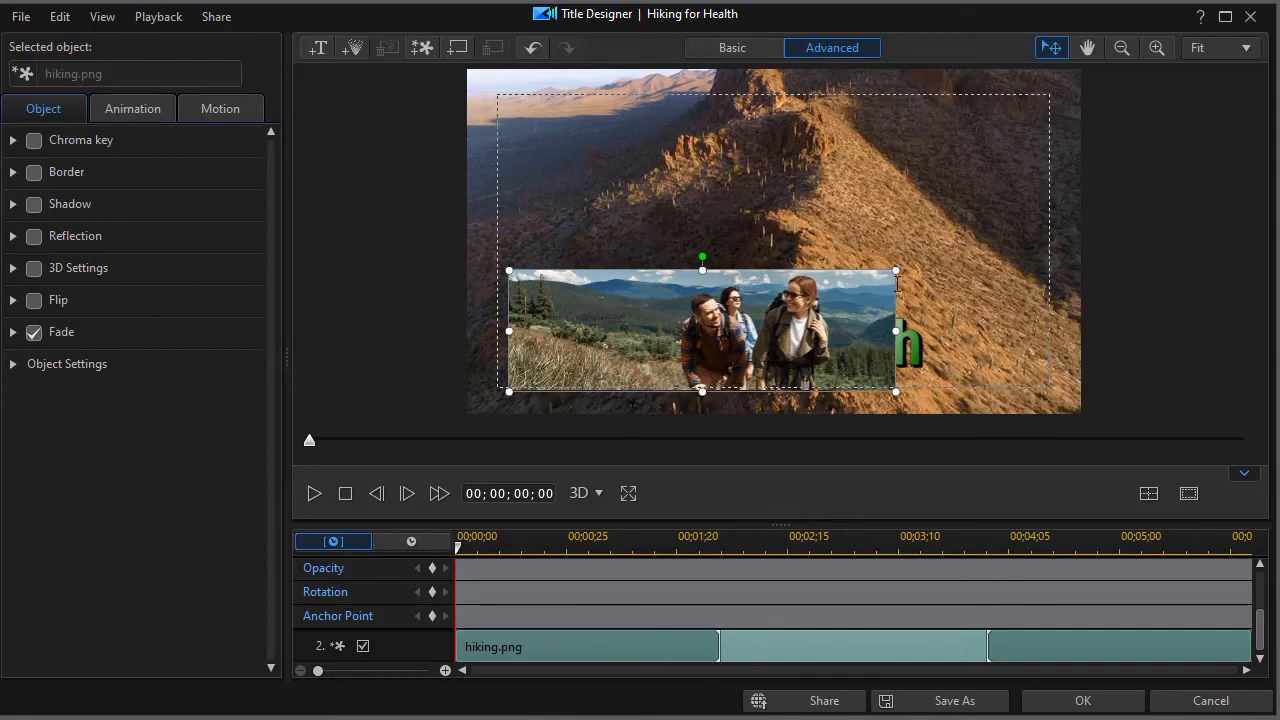
left_click_drag(896, 270, 932, 250)
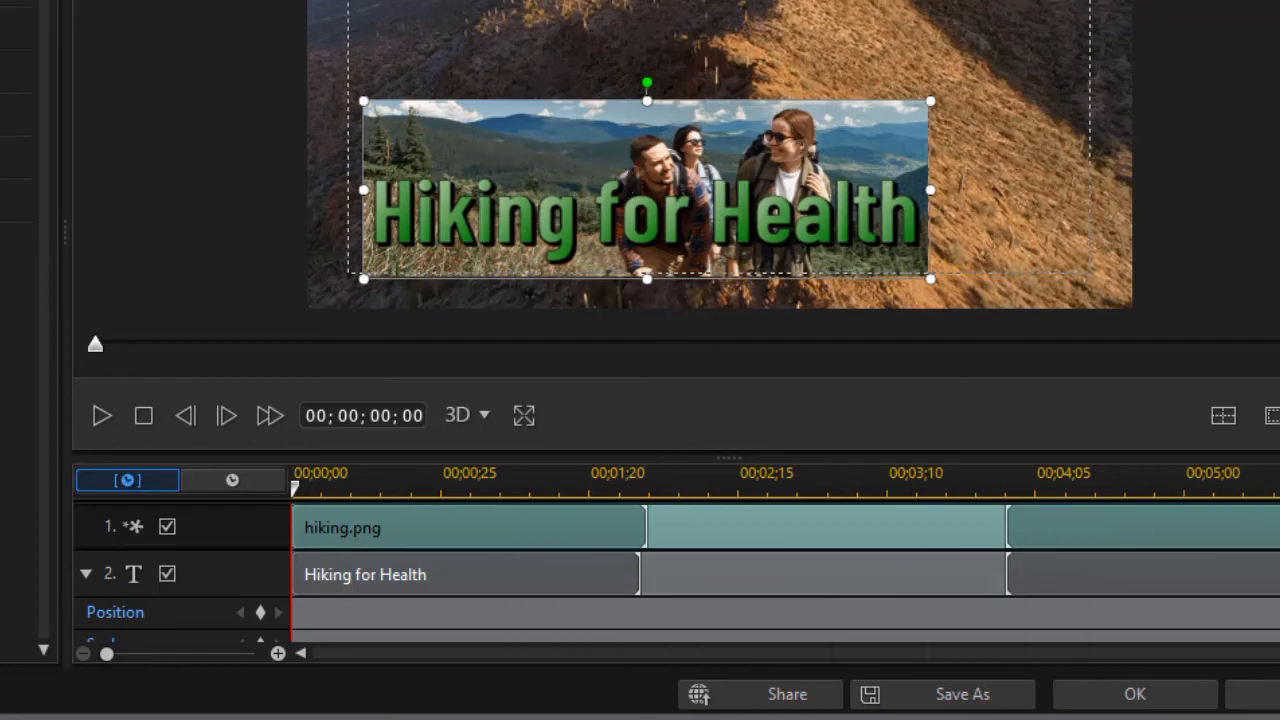
Set the opacity of the inserted hiking image to 83%.
scroll(416, 571, "down", 3)
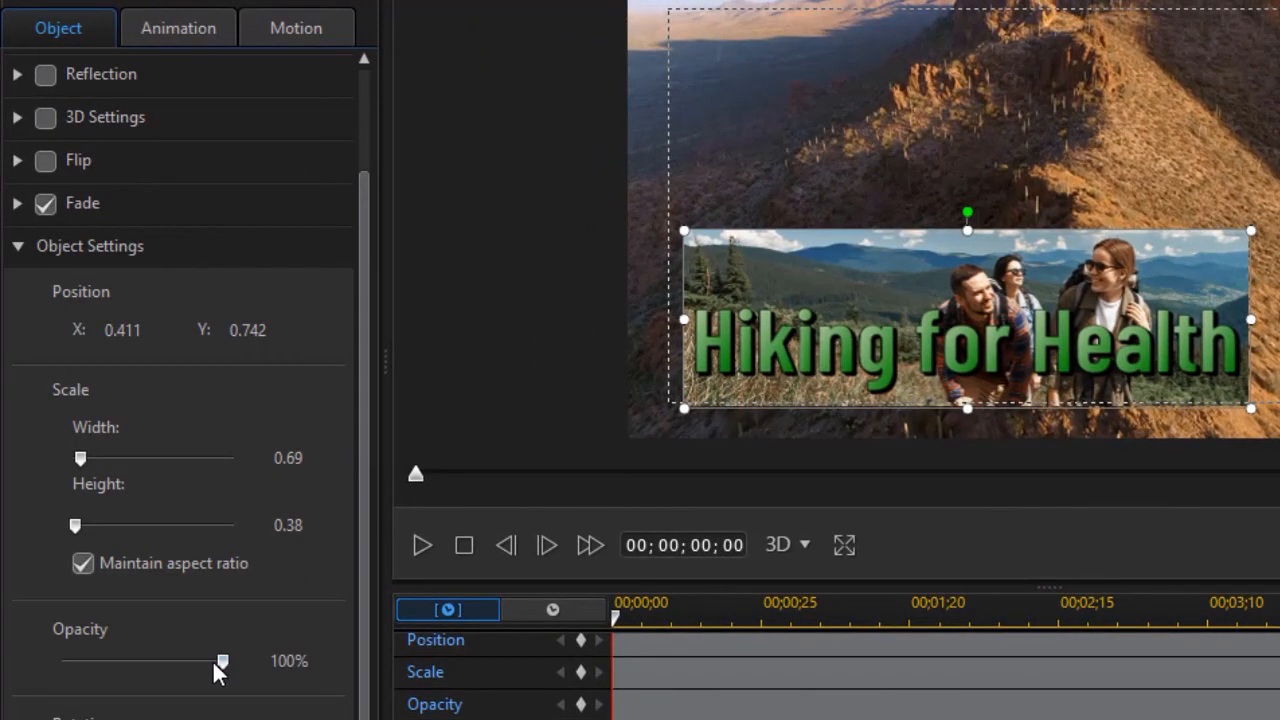
left_click_drag(221, 663, 196, 667)
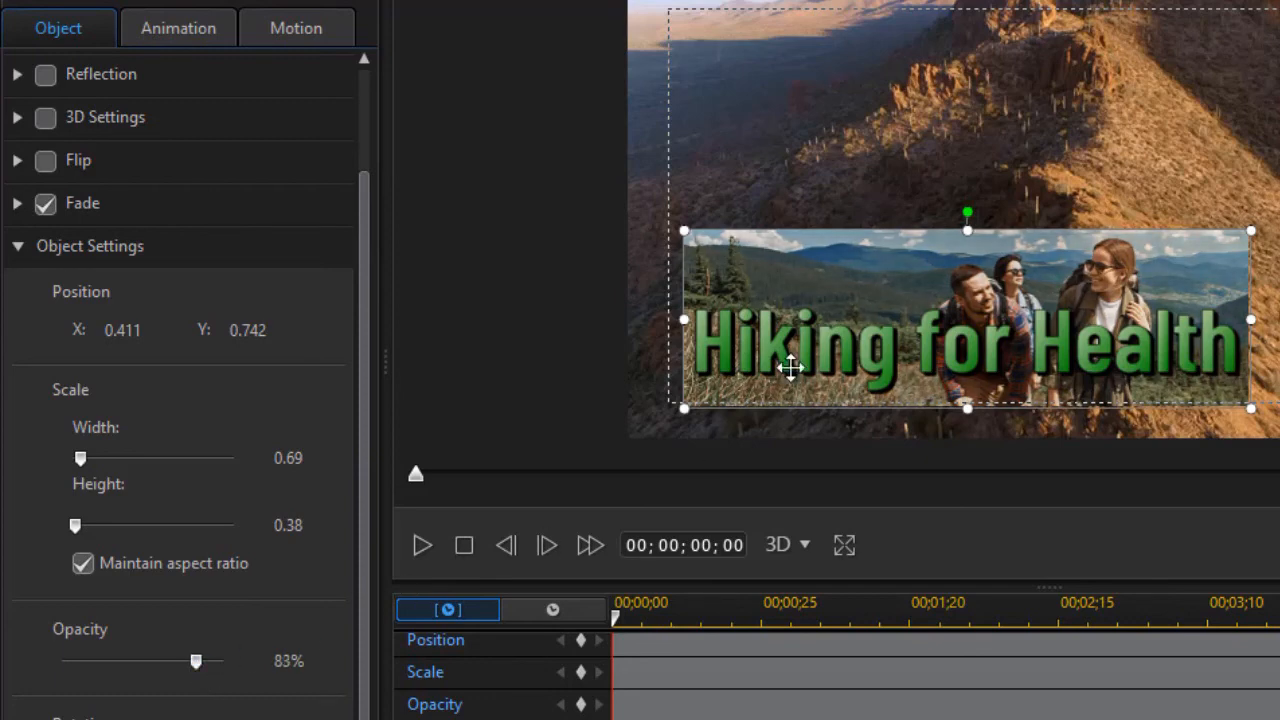